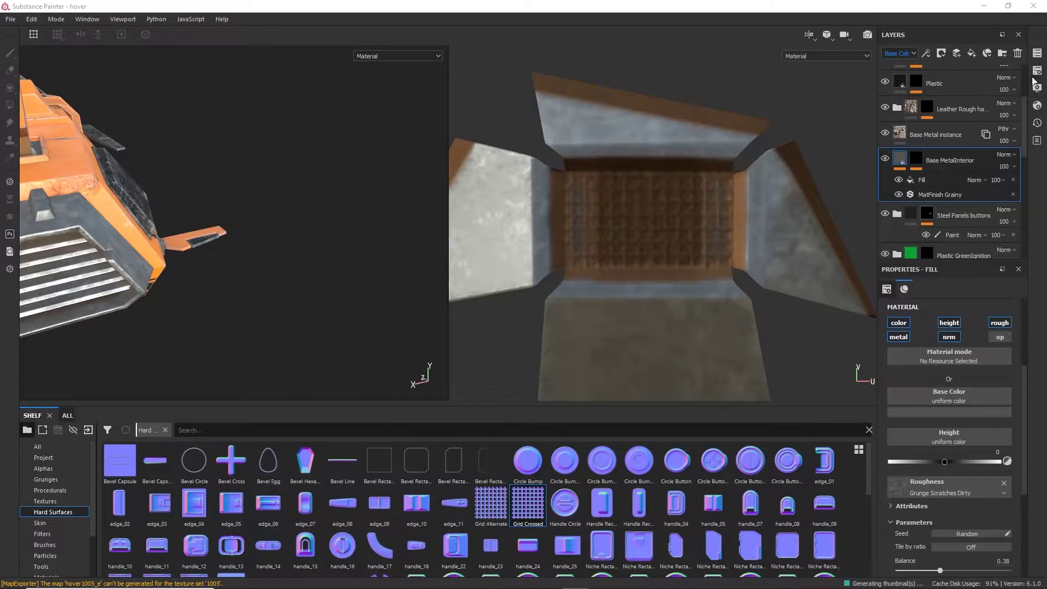
Scroll the layer stack and check the channel dropdown, leaving Base Color displayed
scroll(1024, 78, "up", 3)
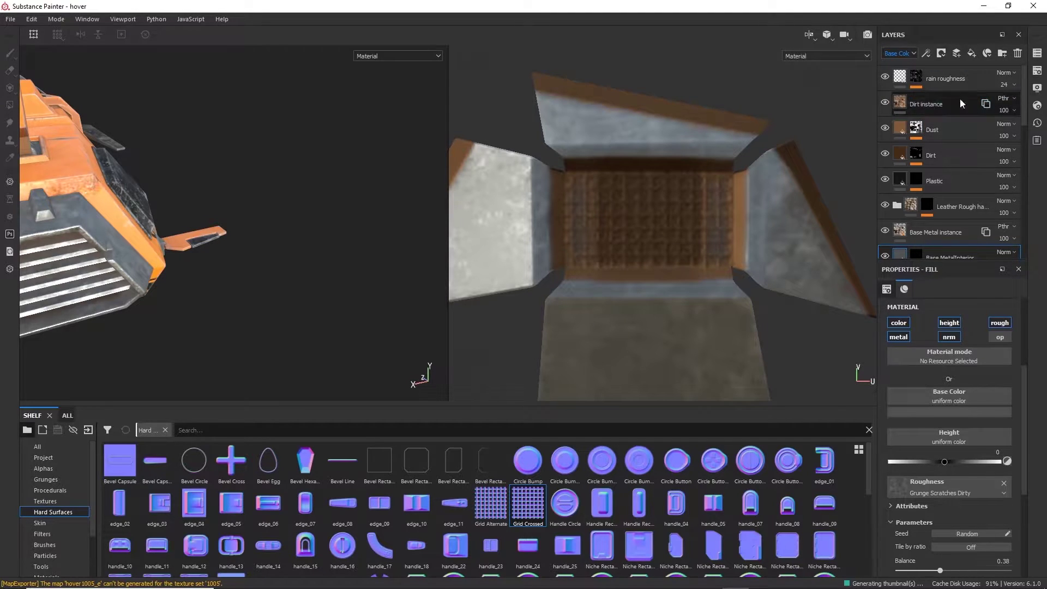
left_click(896, 53)
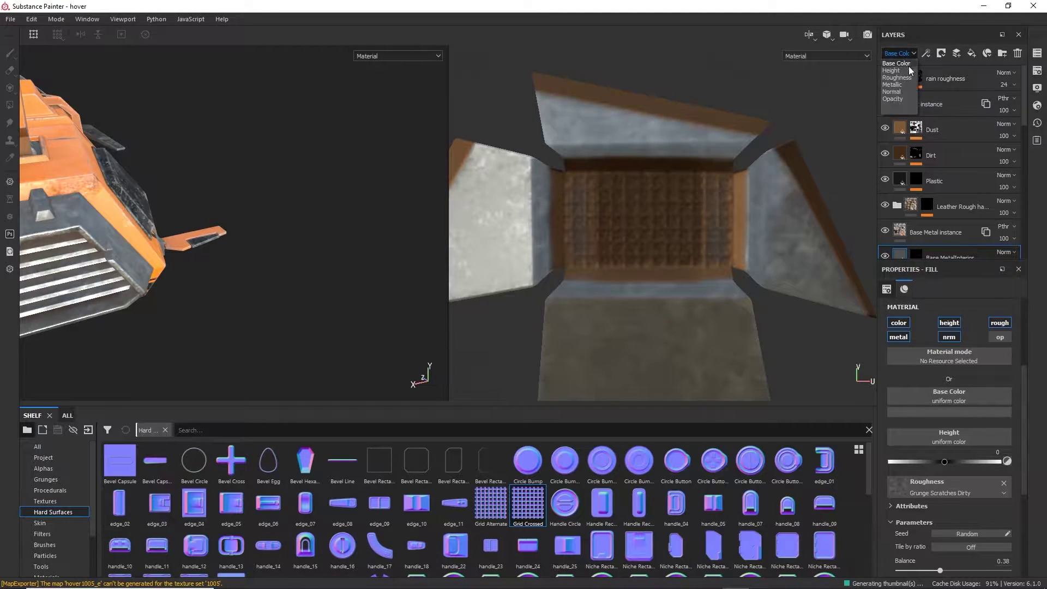
left_click(898, 54)
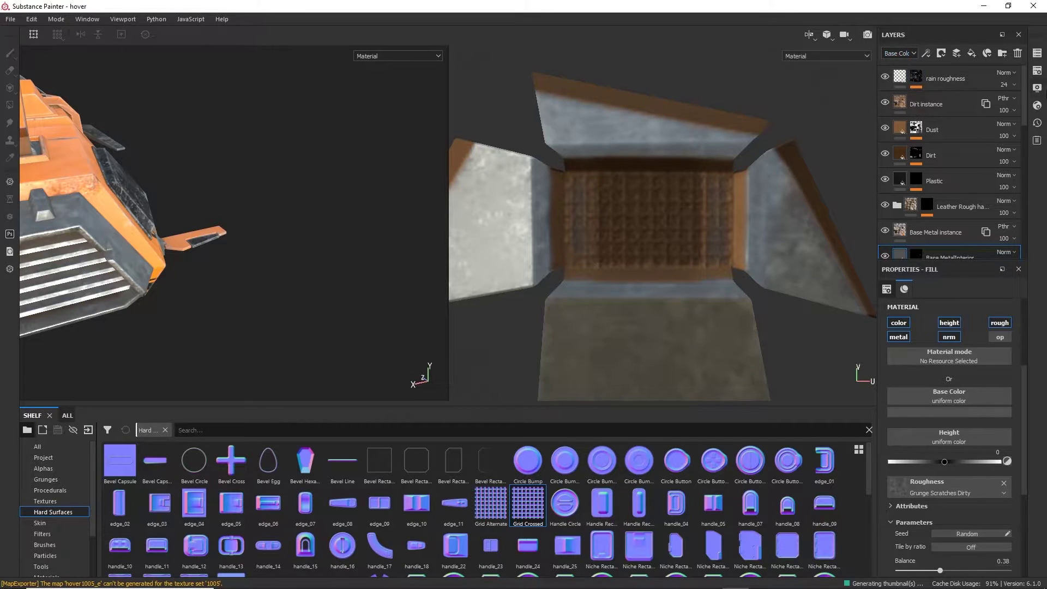
Add an Emissive channel to texture set 1005 via Texture Set Settings
left_click(1037, 71)
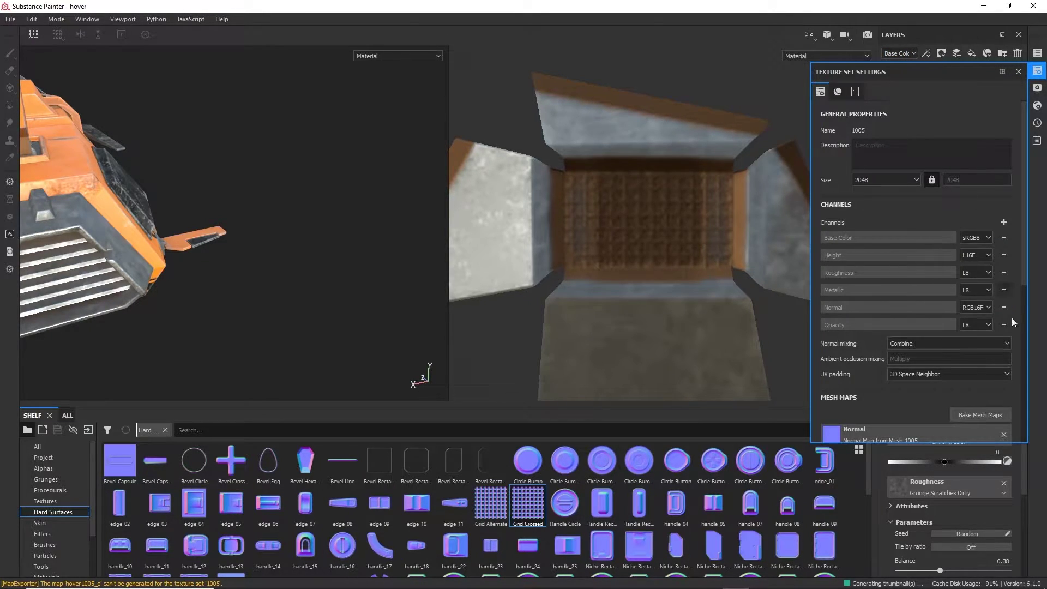
left_click(1004, 222)
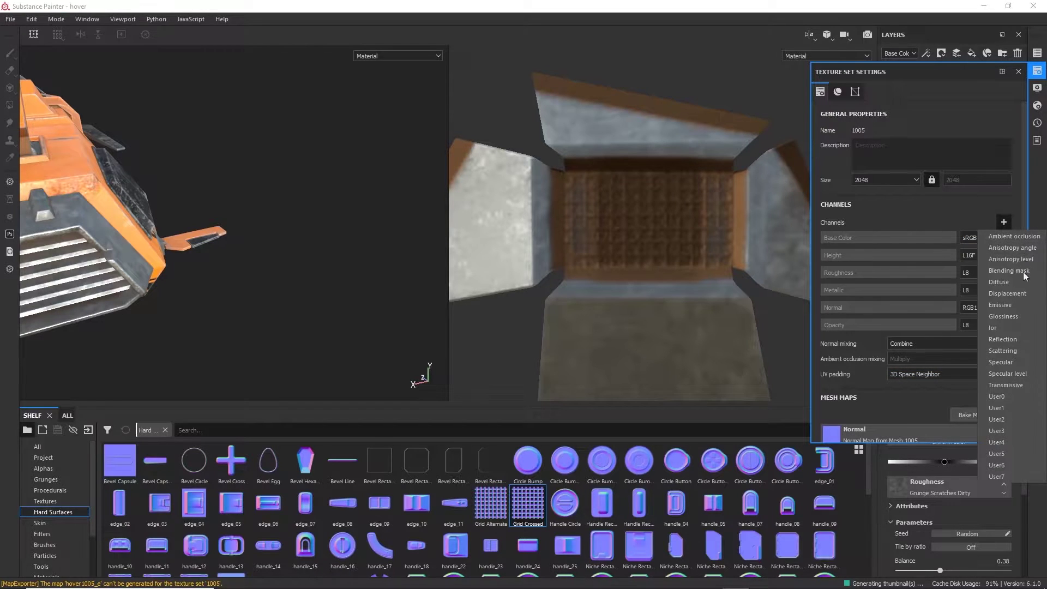
left_click(1002, 305)
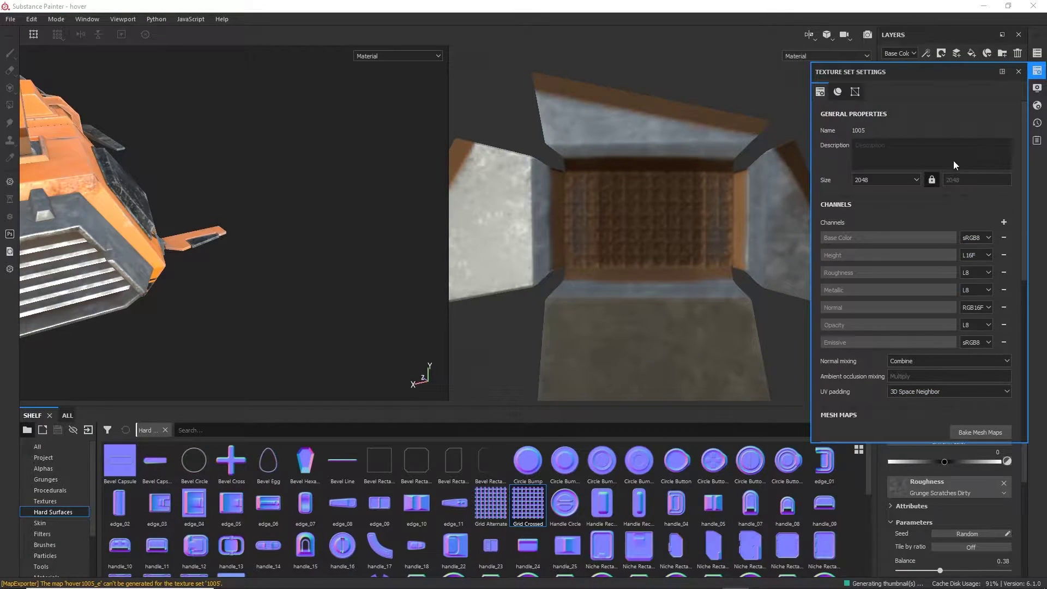
left_click(1018, 71)
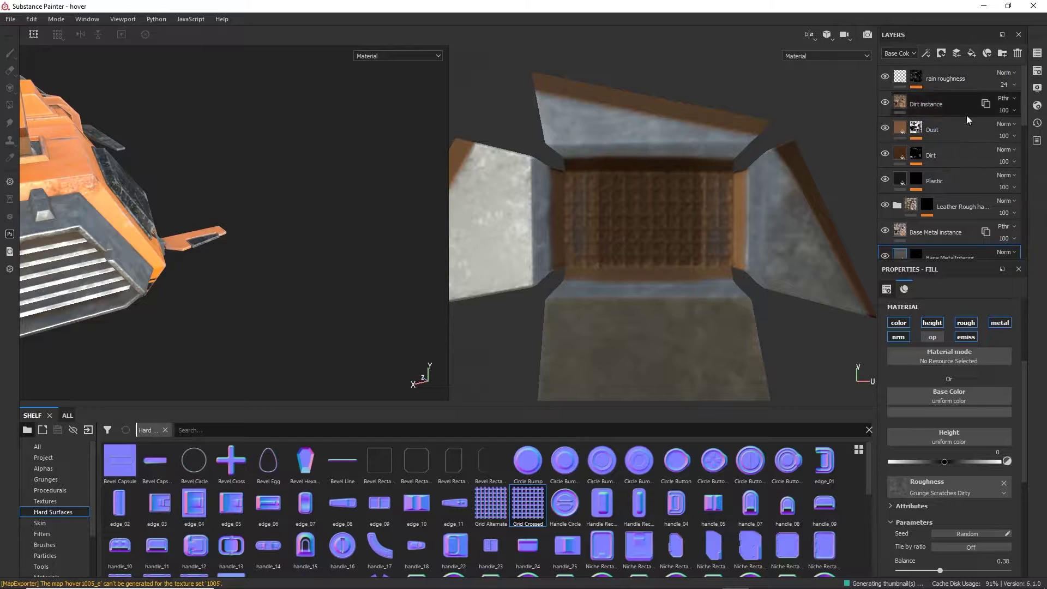
Face the turbine grill and switch to editing its texture set, framing badge and vent in the UV view
left_click_drag(292, 215, 157, 172, "alt")
scroll(260, 132, "up", 3)
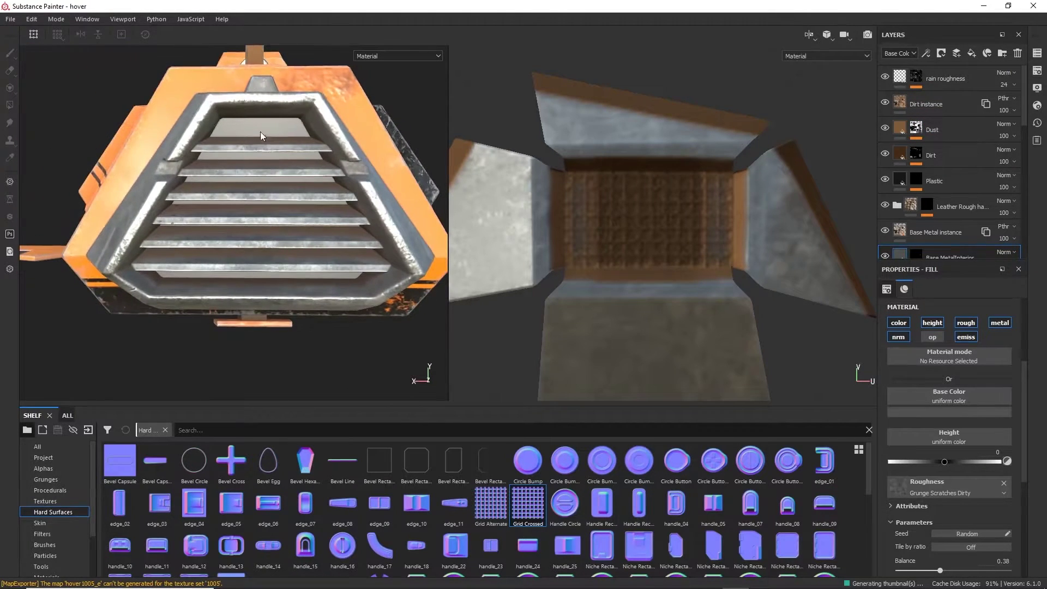
right_click(261, 130, "ctrl+alt")
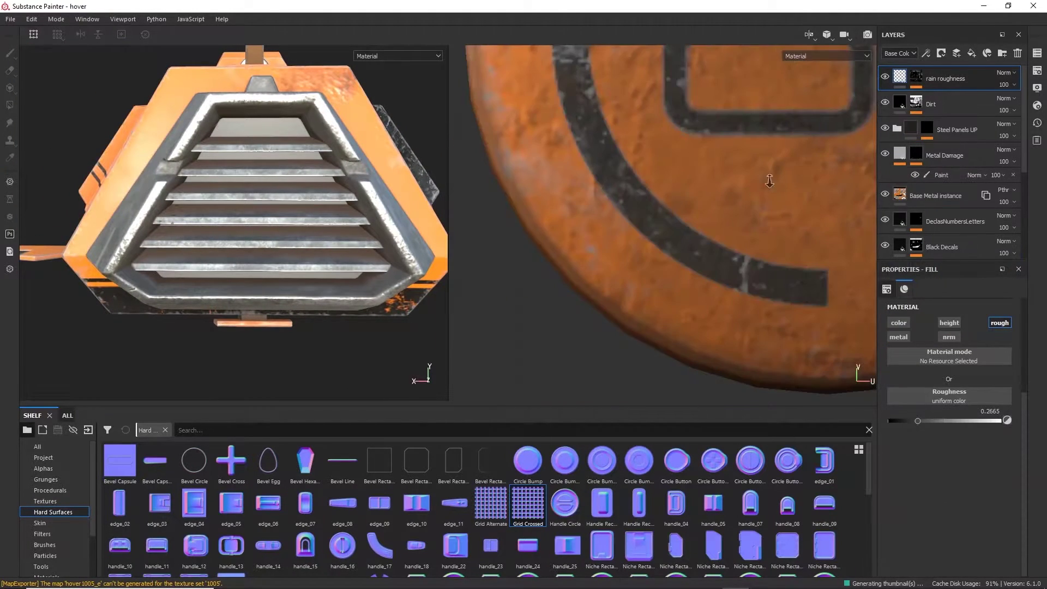
scroll(617, 169, "down", 4)
scroll(751, 233, "up", 3)
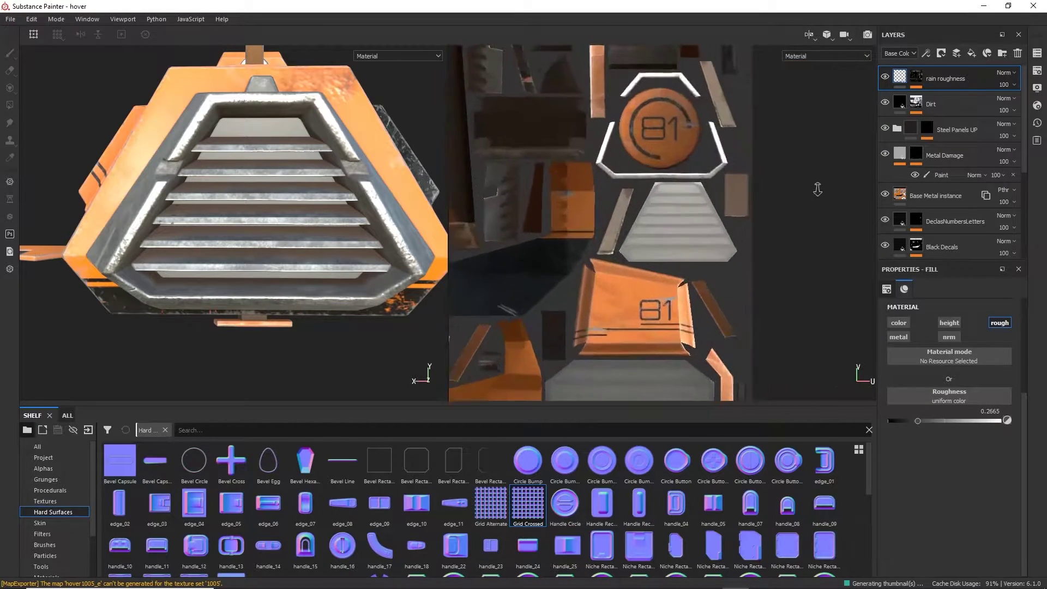
middle_click_drag(751, 234, 634, 188)
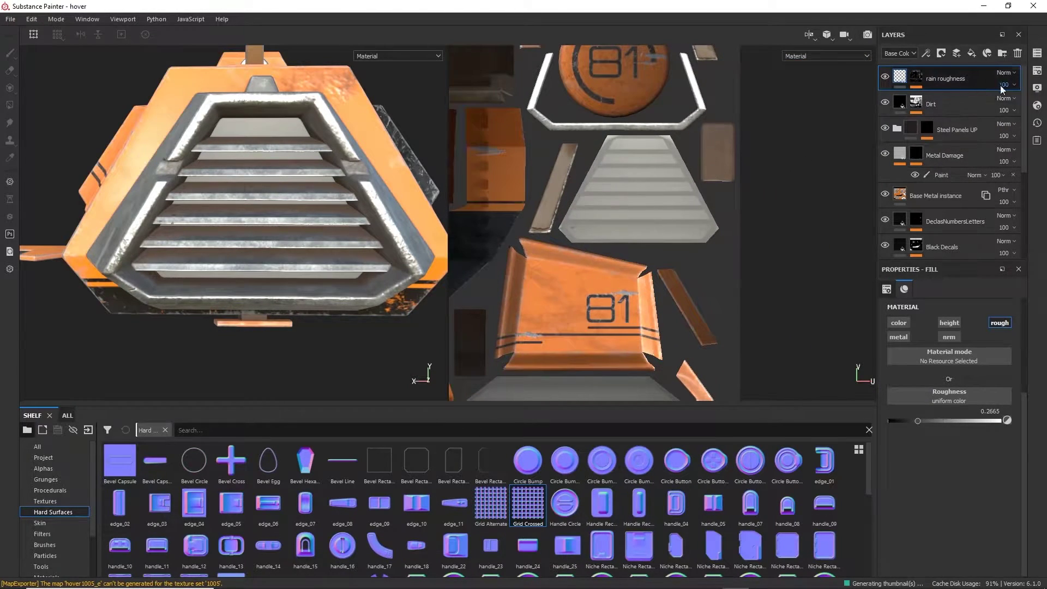
Select the Metal Damage mask, try adding a Fill effect, then undo it
scroll(1025, 91, "down", 1)
scroll(1026, 103, "down", 1)
left_click(970, 120)
key("4")
right_click(970, 122)
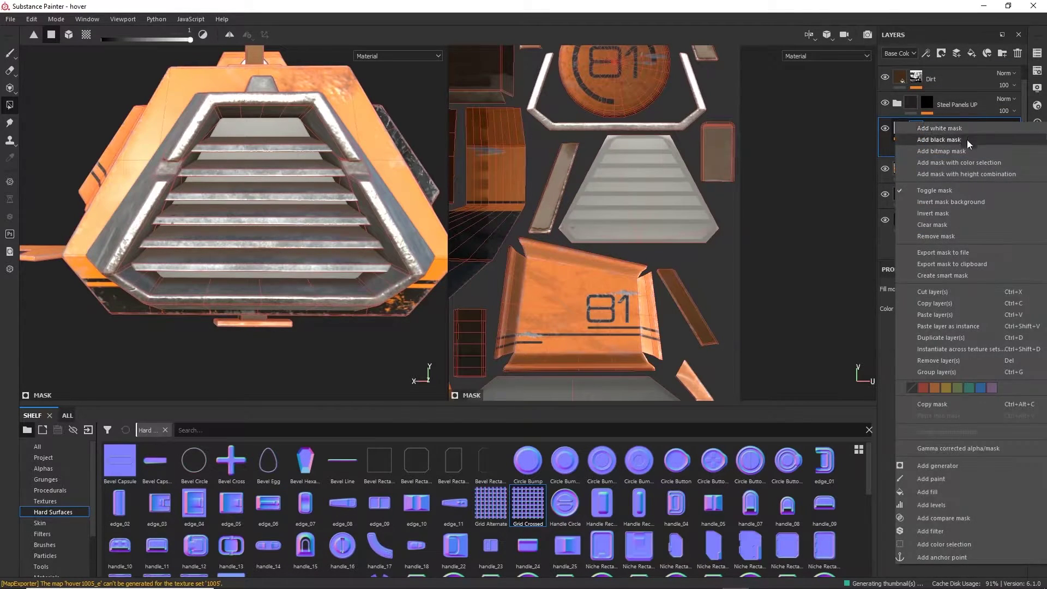
left_click(950, 490)
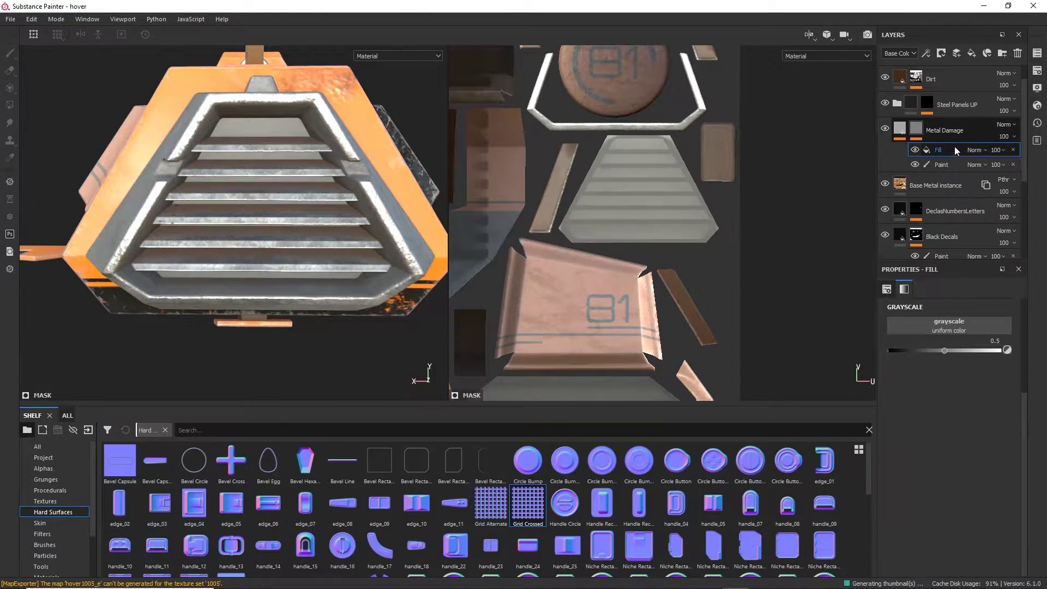
key("ctrl+z")
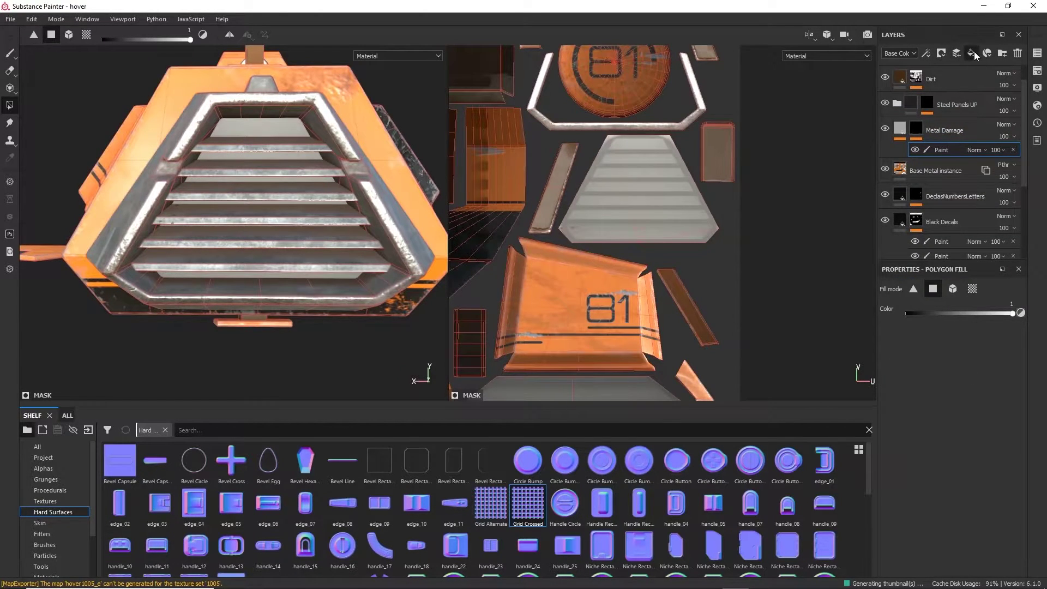
Add a fill layer above Metal Damage named 'Emmisive Turbine'
left_click(973, 52)
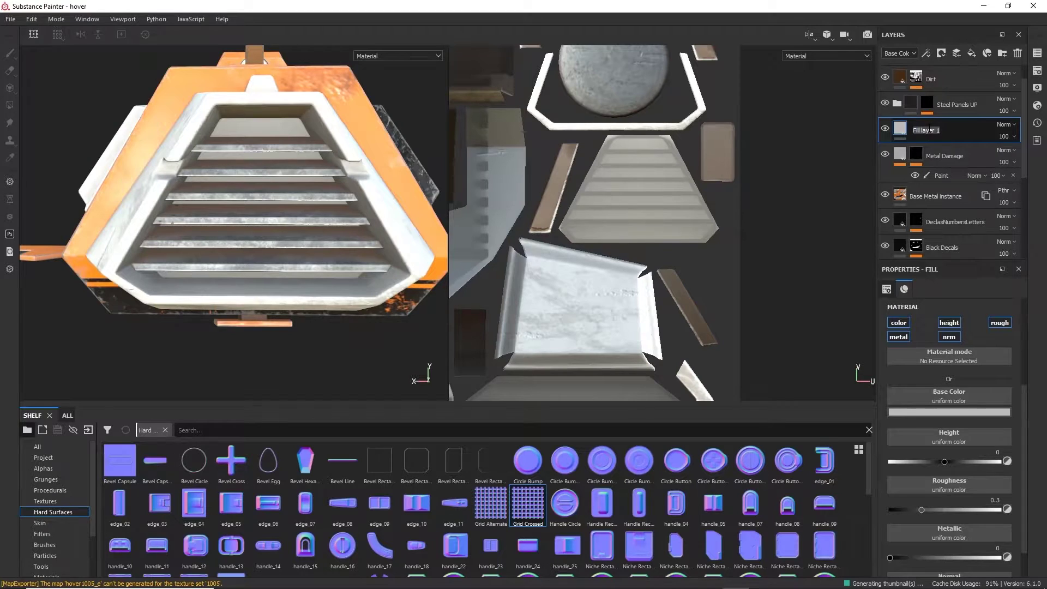
type("Emmsi")
key("BackSpace")
key("BackSpace")
type("isive Turbine")
key("Return")
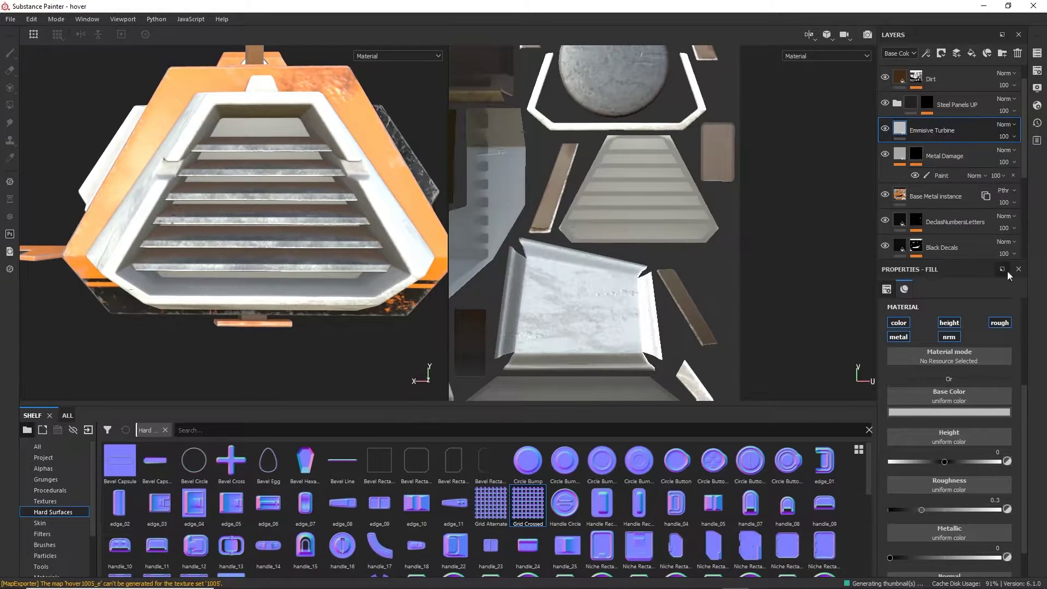
Disable the layer's height, roughness, metallic and normal channels, leaving only colour
left_click(948, 323)
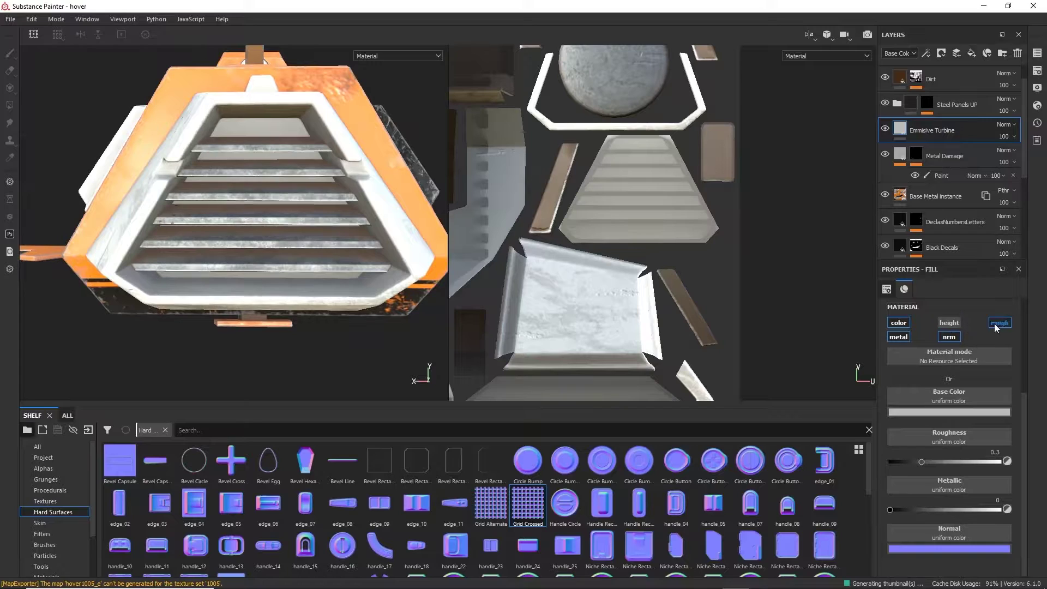
left_click(999, 323)
left_click(899, 337)
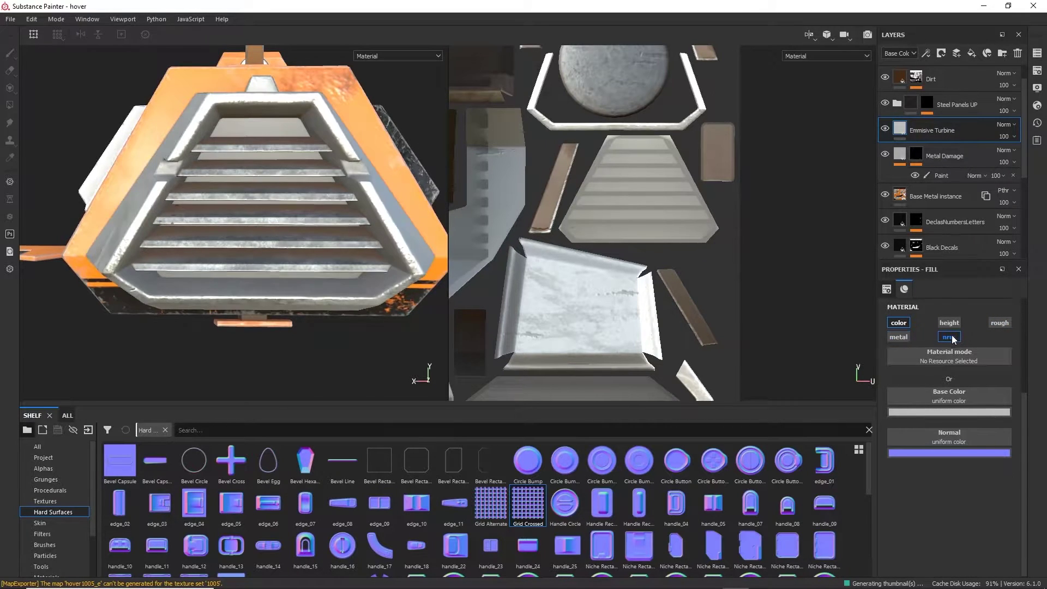
left_click(950, 337)
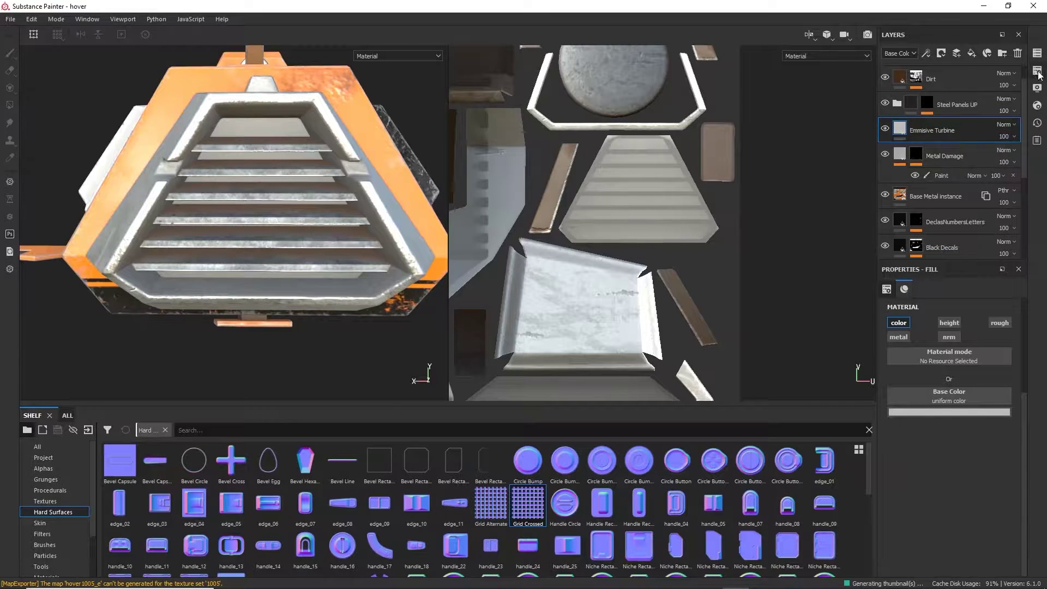
Add an Emissive channel to texture set 1003 via Texture Set Settings
left_click(1037, 71)
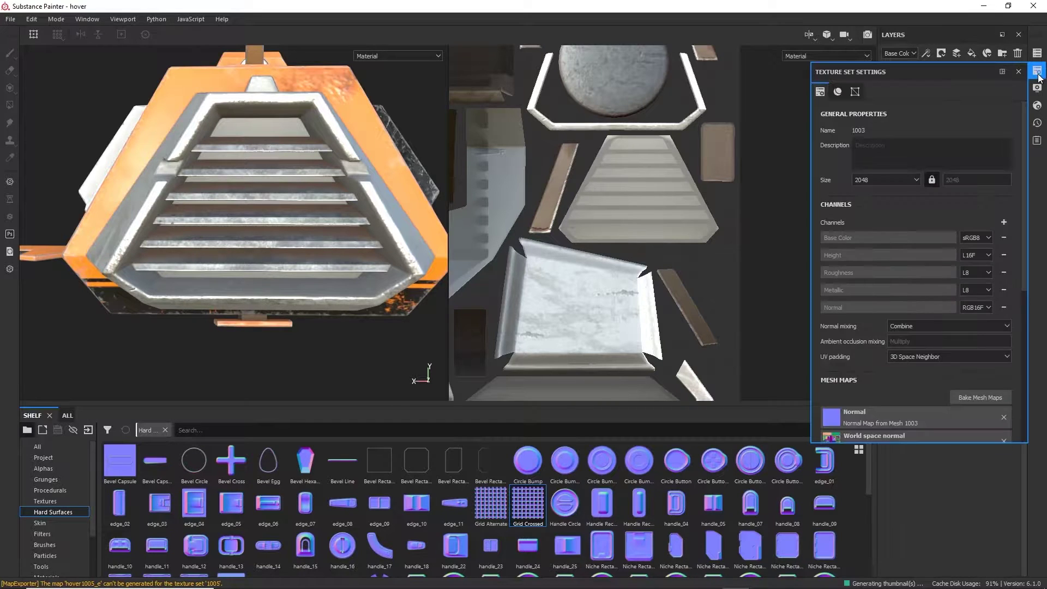
left_click(1003, 221)
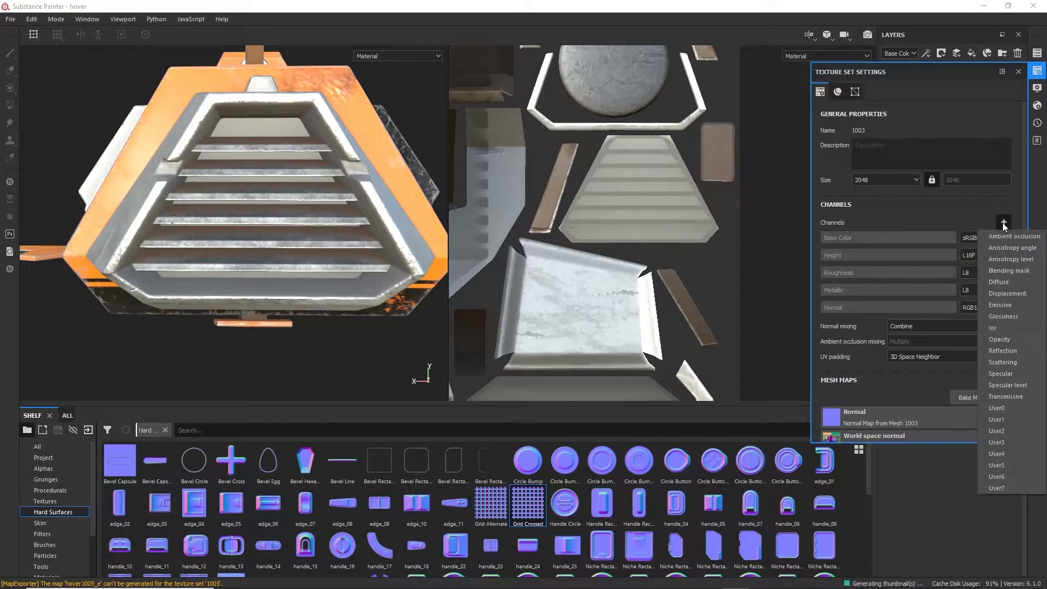
left_click(1007, 304)
left_click(1018, 72)
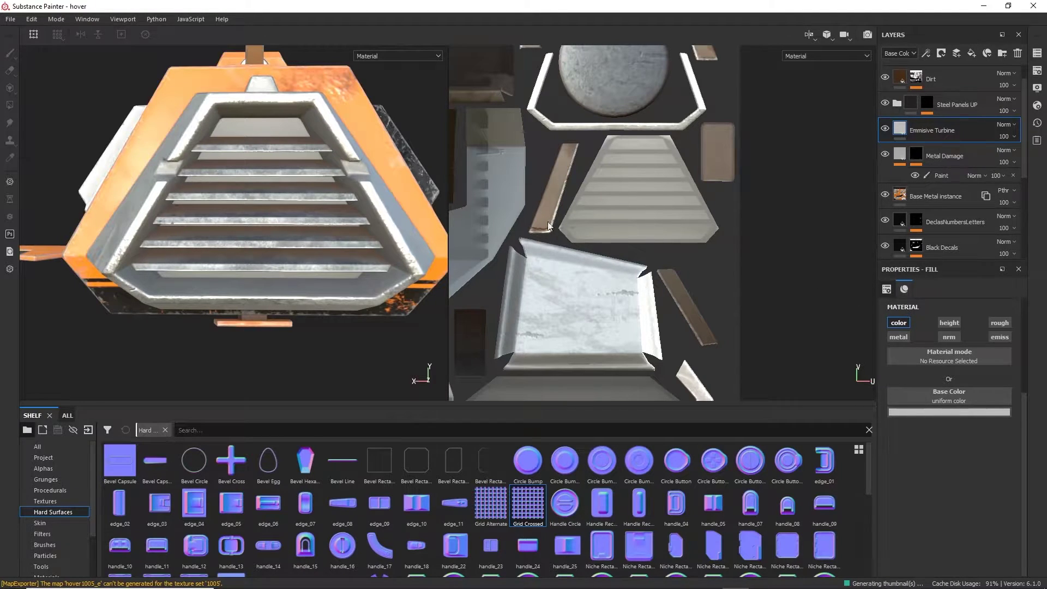
Give Emmisive Turbine a black mask and enable its emiss channel
mouse_move(327, 207)
left_mouse_down("alt")
mouse_move(287, 208)
mouse_move(289, 216)
mouse_move(345, 203)
left_mouse_up("alt")
left_click(886, 127)
left_click(885, 126)
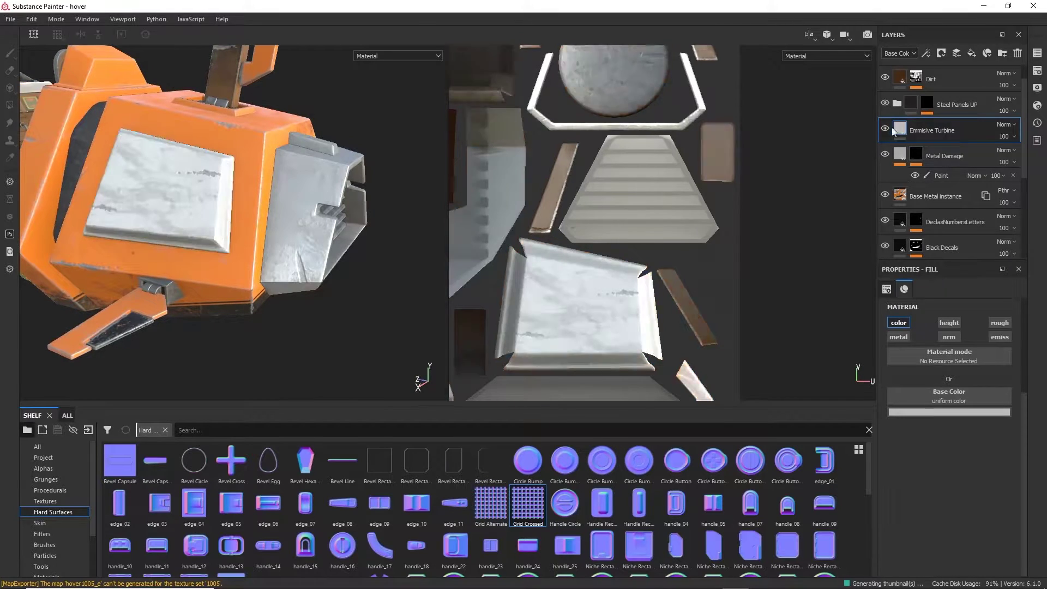
right_click(909, 126)
left_click(933, 143)
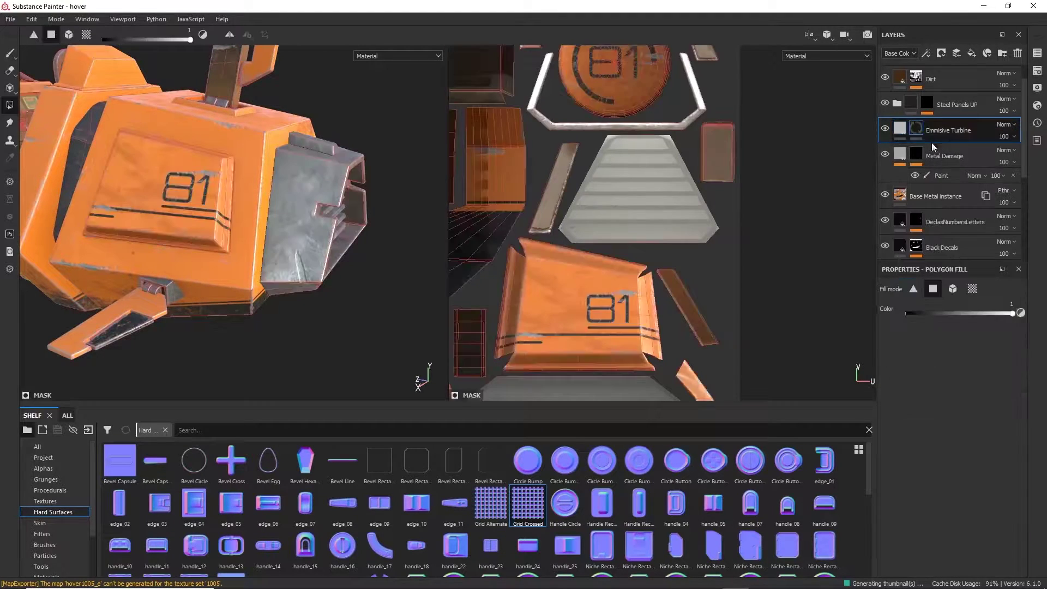
left_click(903, 128)
left_click(1001, 337)
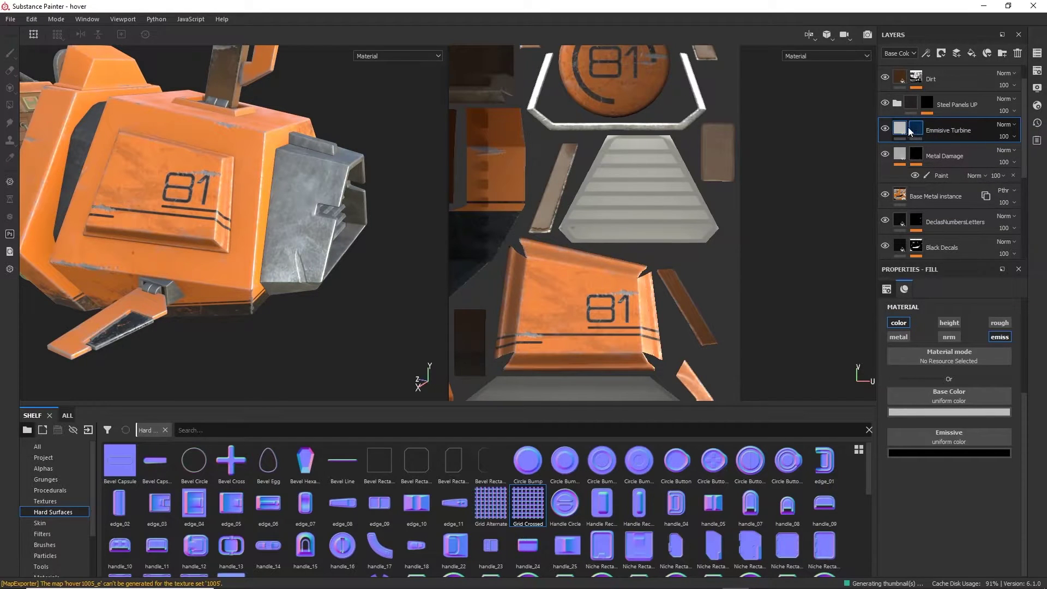
Set the Emmisive Turbine base colour to the Clouds 3 procedural texture
left_click(947, 411)
left_click(950, 402)
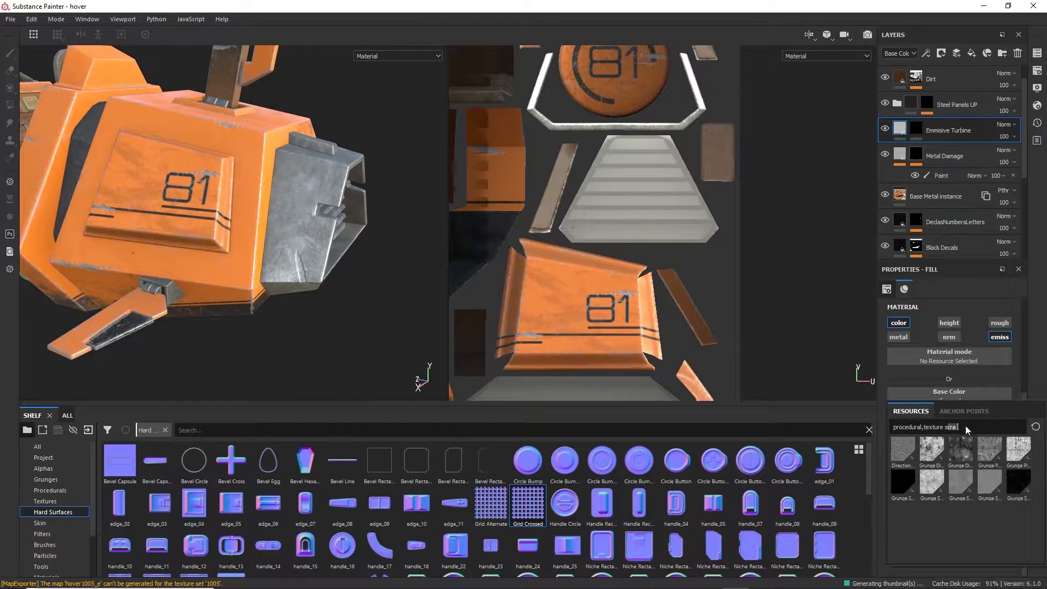
type("s")
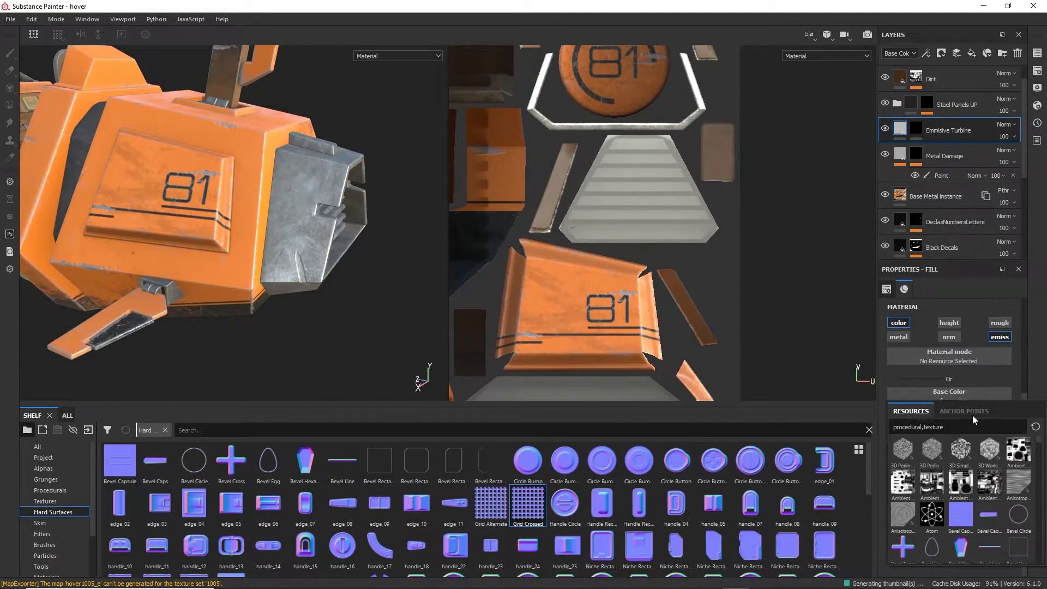
type("cloud")
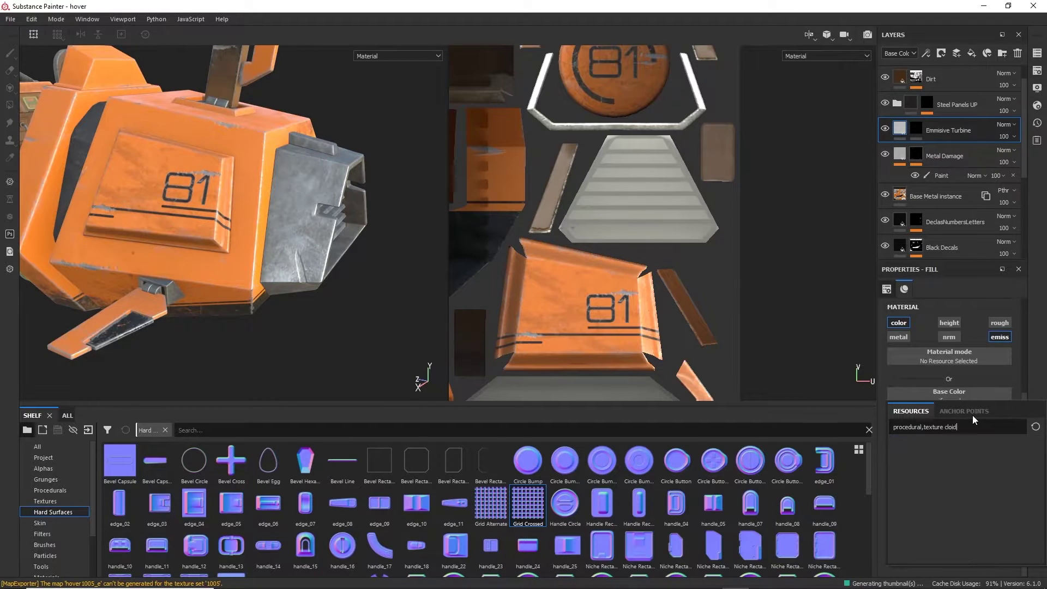
type("u")
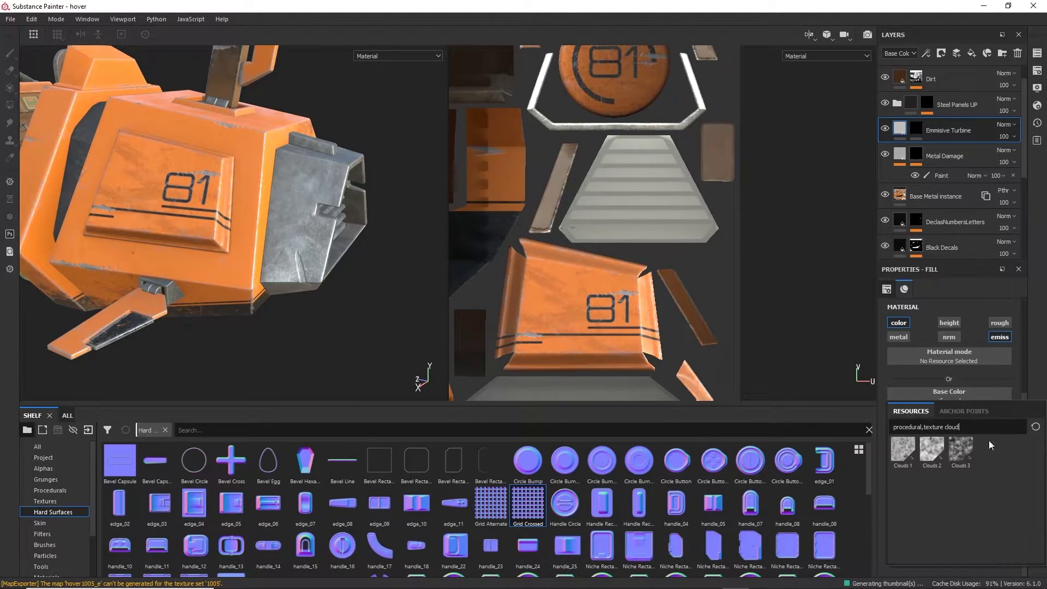
left_click(955, 452)
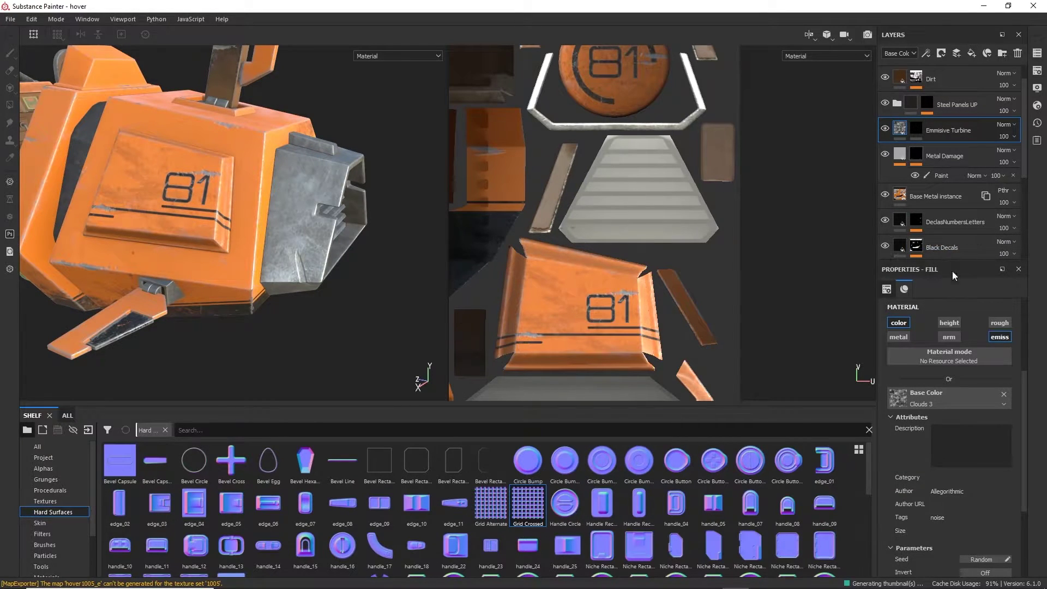
Orbit to the turbine vent and give Emissive Turbine a black mask
left_click(941, 323)
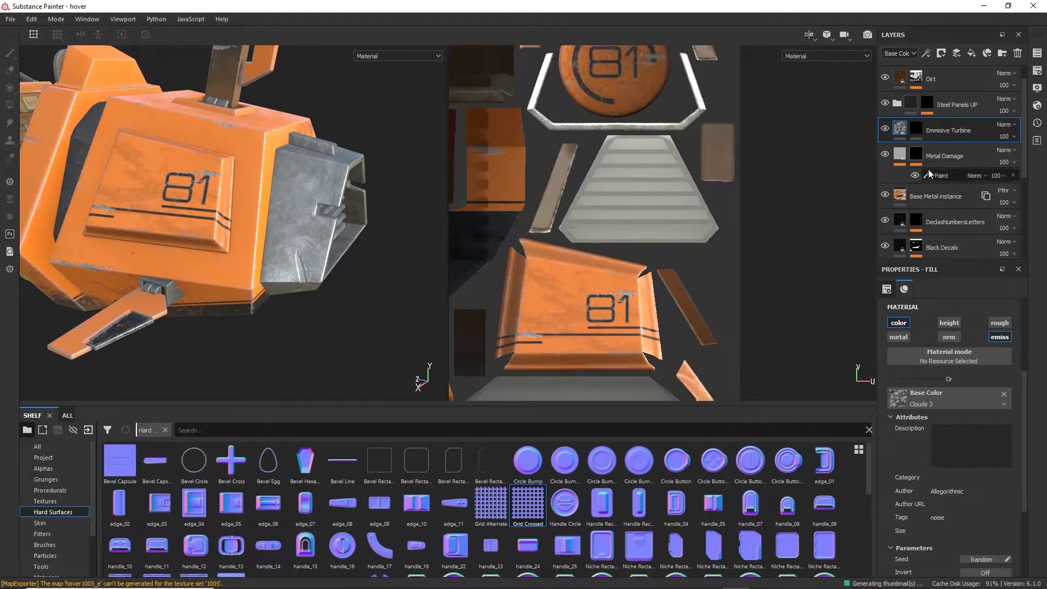
right_click(900, 129)
left_click(862, 141)
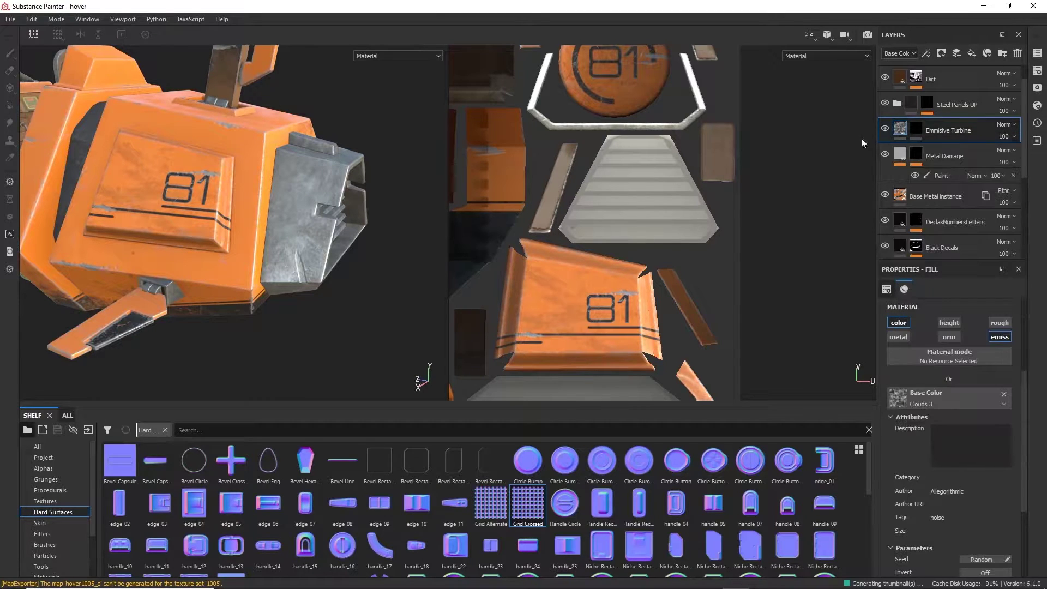
left_click_drag(290, 224, 146, 175, "alt")
scroll(146, 175, "up", 3)
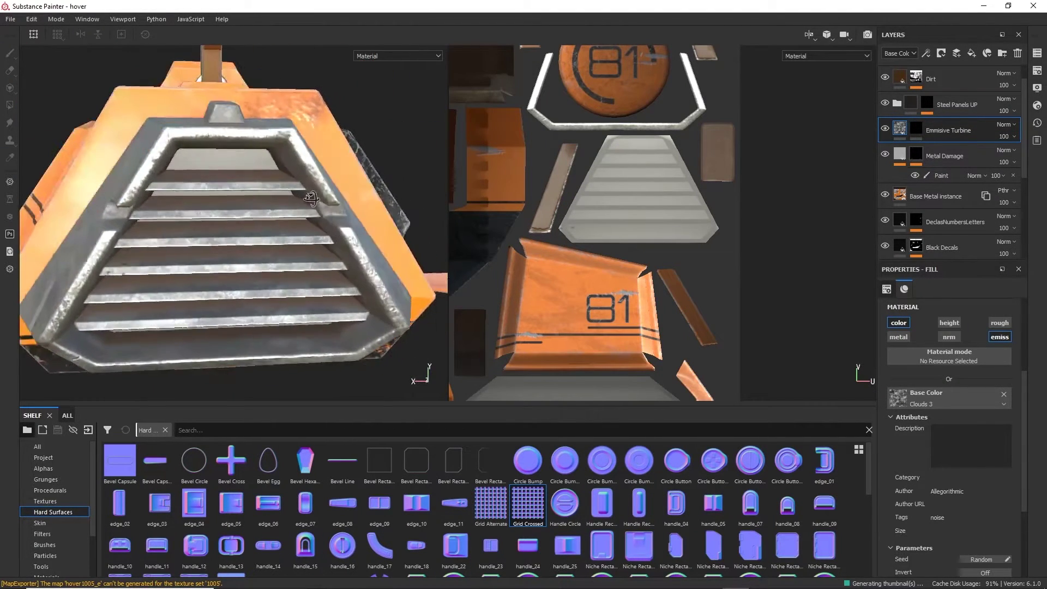
left_click(917, 129)
right_click(921, 127)
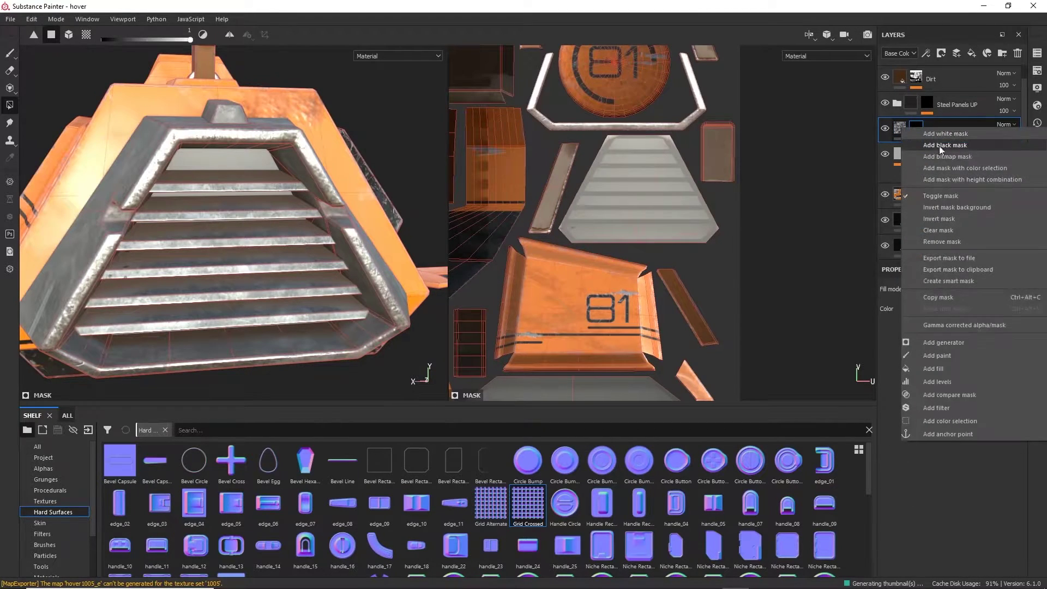
left_click(947, 146)
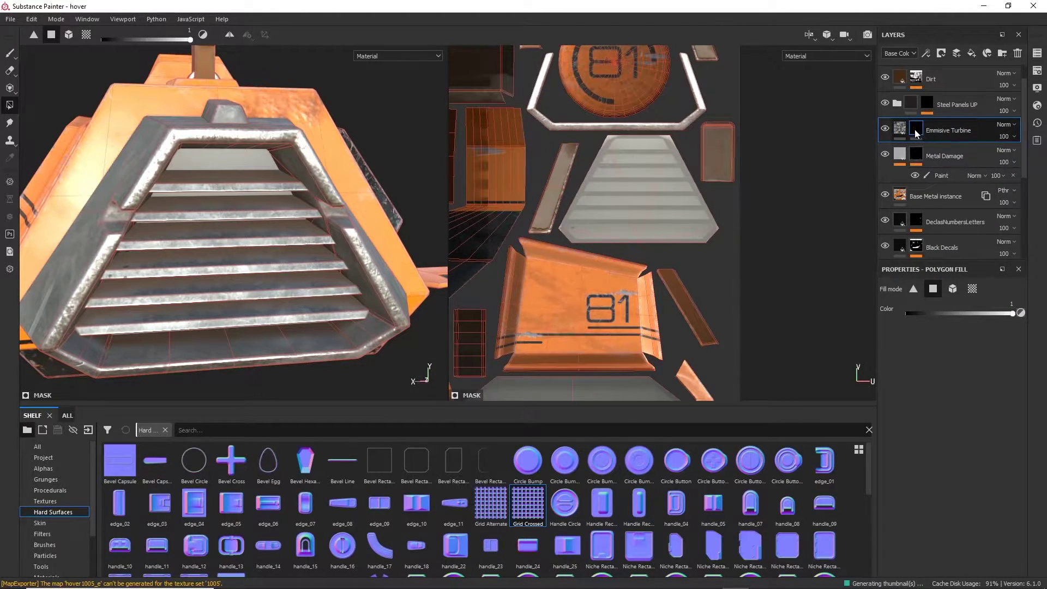
Add a paint effect to the mask and fill the trapezoid vent UV island
right_click(917, 129)
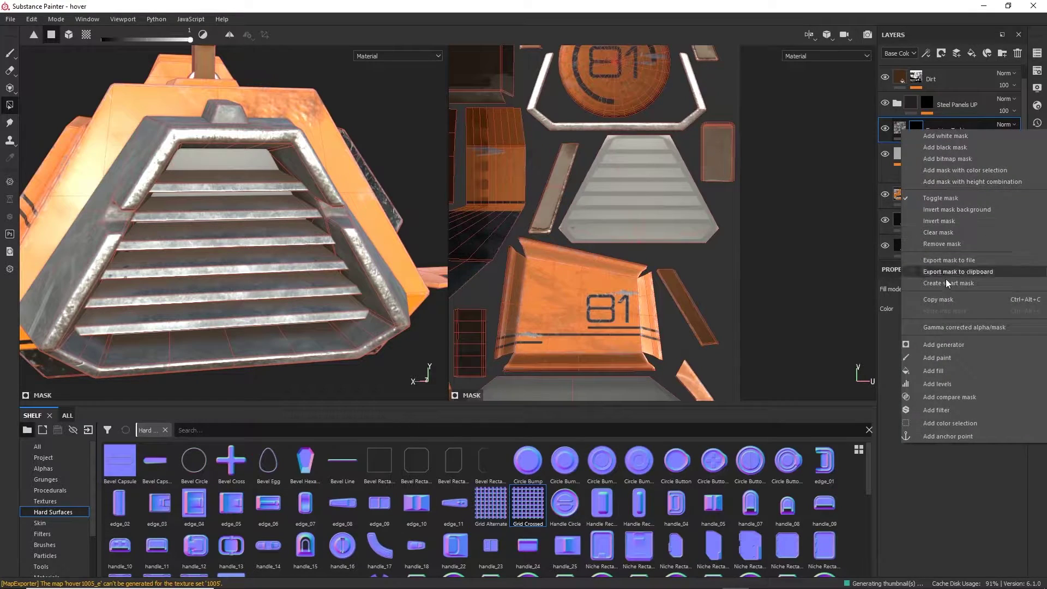
left_click(954, 351)
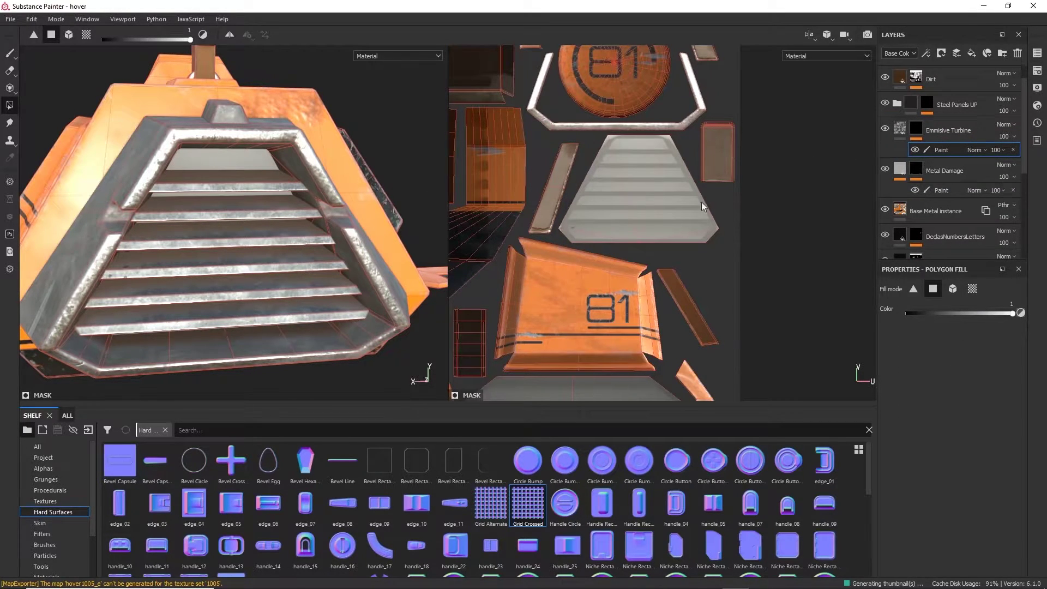
left_click(971, 289)
left_click(640, 221)
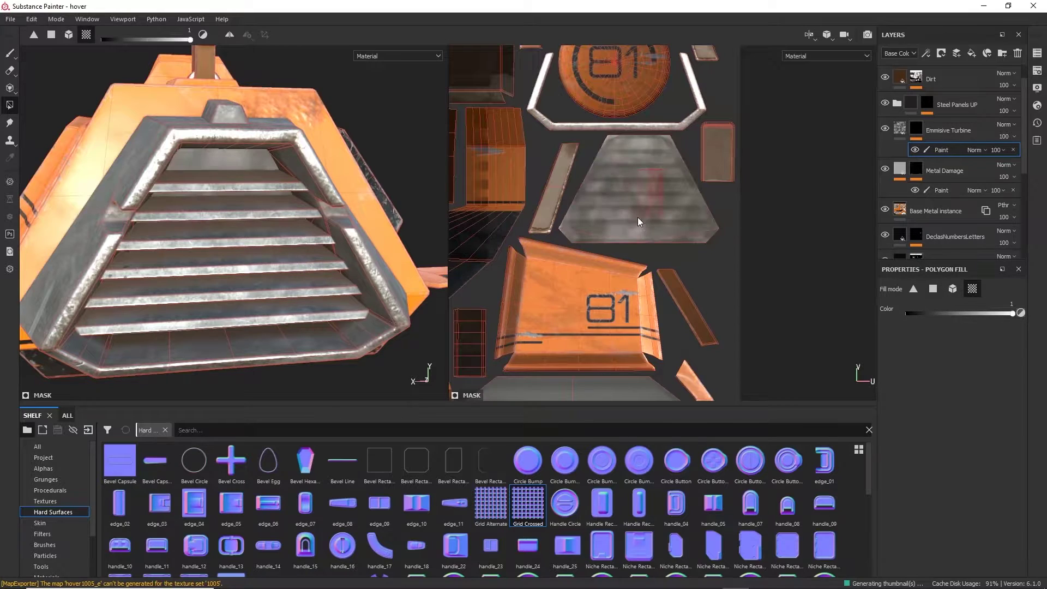
left_click(901, 129)
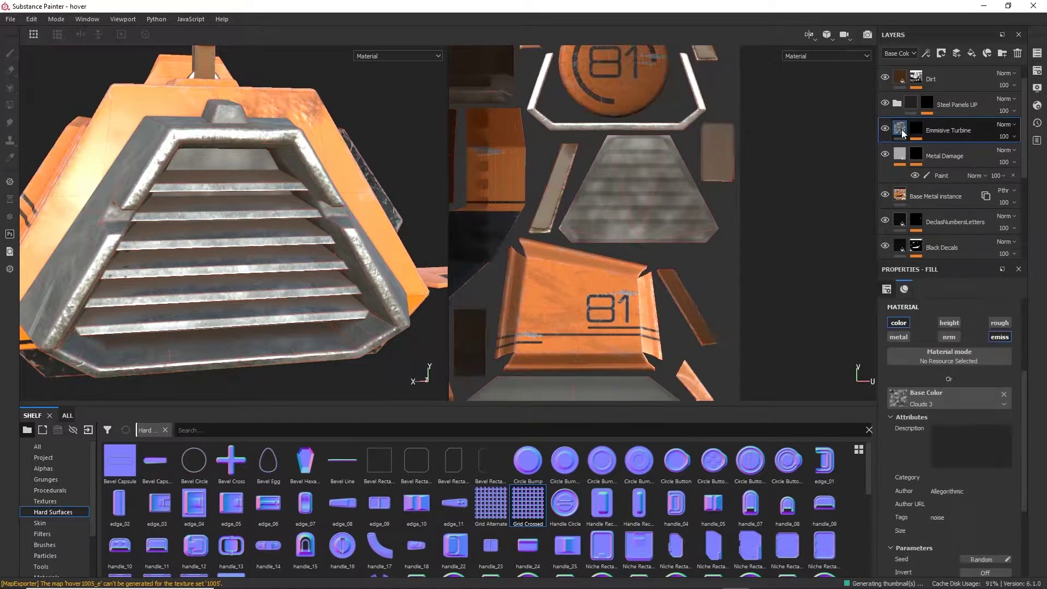
Replace the Clouds 3 base colour with a flat bright cyan-blue
right_click(898, 126)
key("Escape")
left_click(1004, 394)
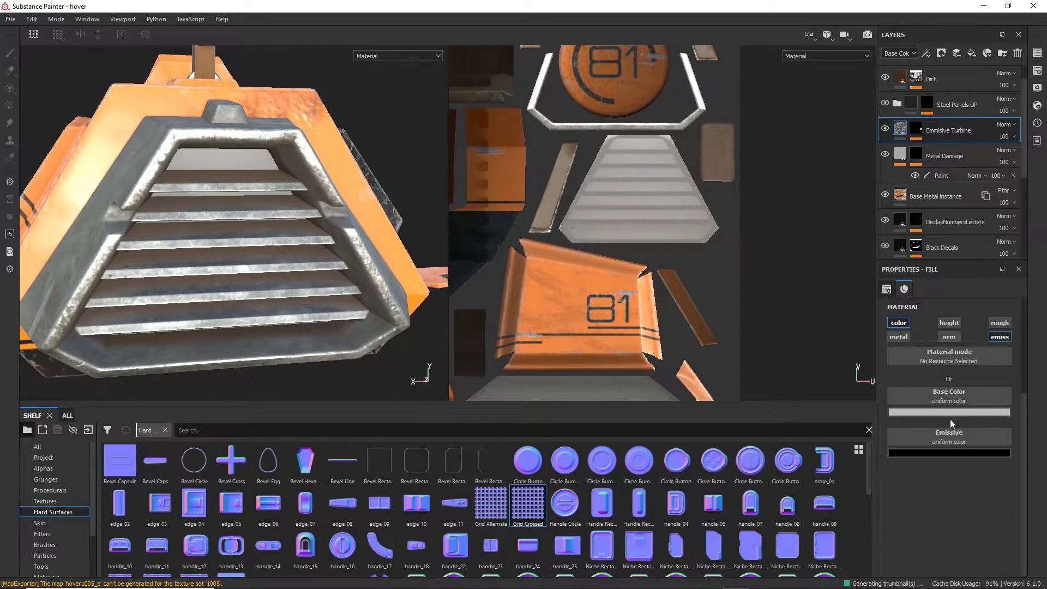
left_click(950, 412)
left_click(936, 482)
left_click_drag(989, 483, 986, 447)
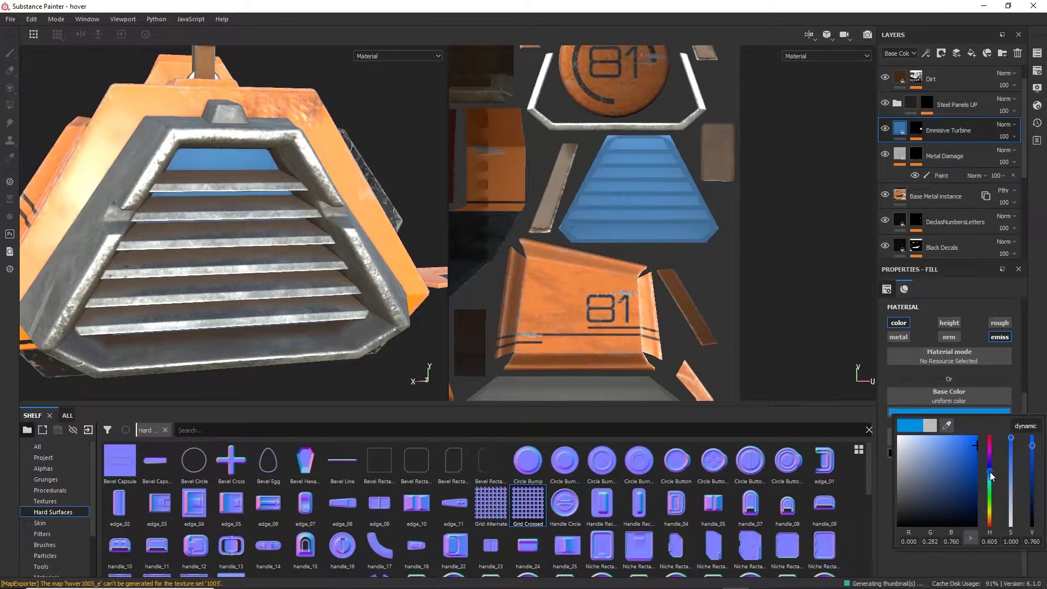
left_click(990, 474)
left_click(974, 440)
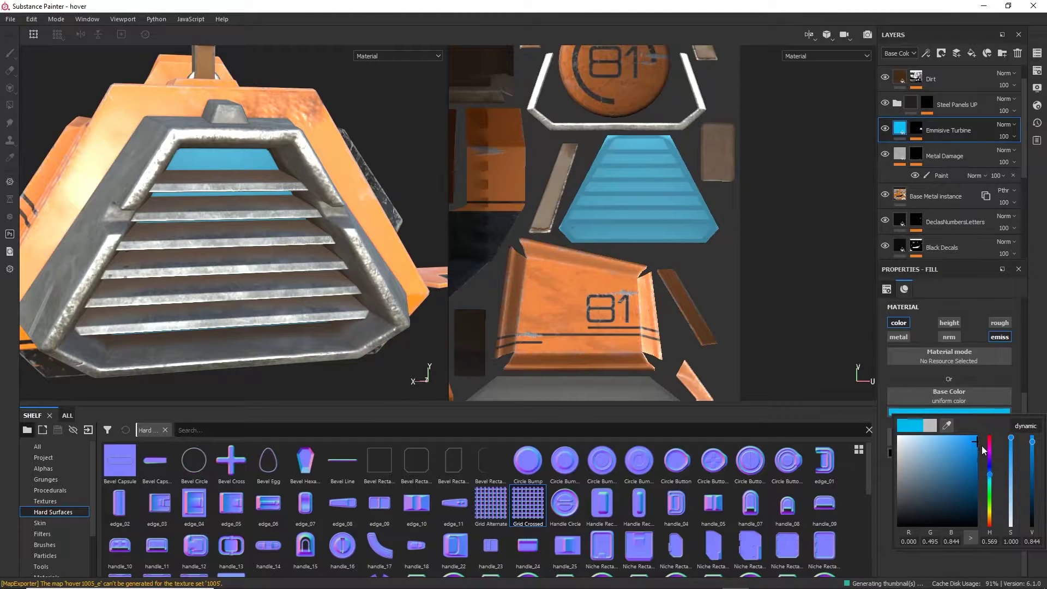
left_click(976, 441)
left_click_drag(286, 221, 333, 218, "alt")
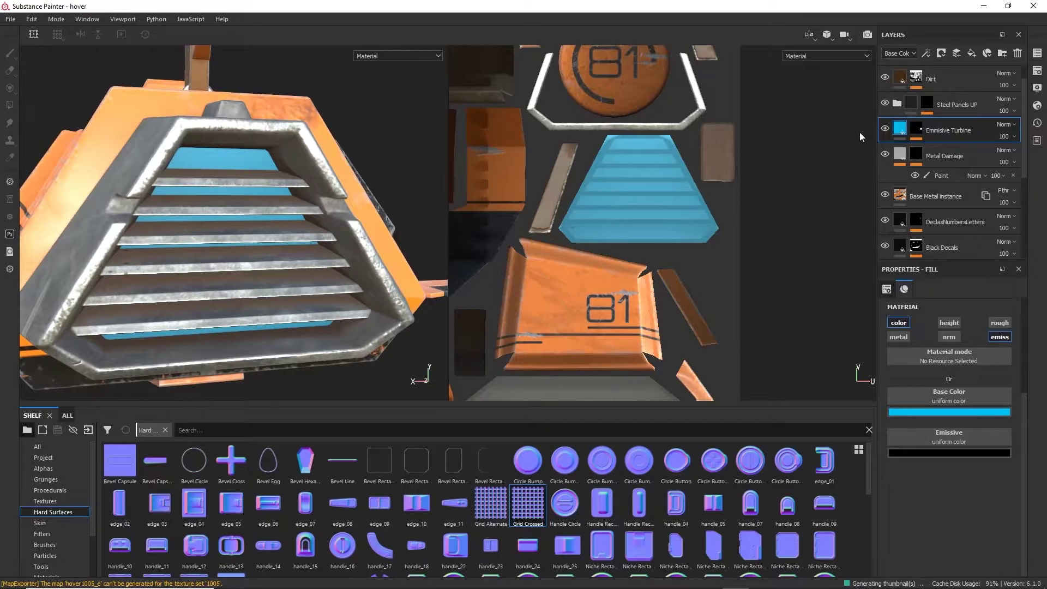
Add a Fill effect inside Emissive Turbine with height, normal, roughness and metallic turned off
right_click(902, 131)
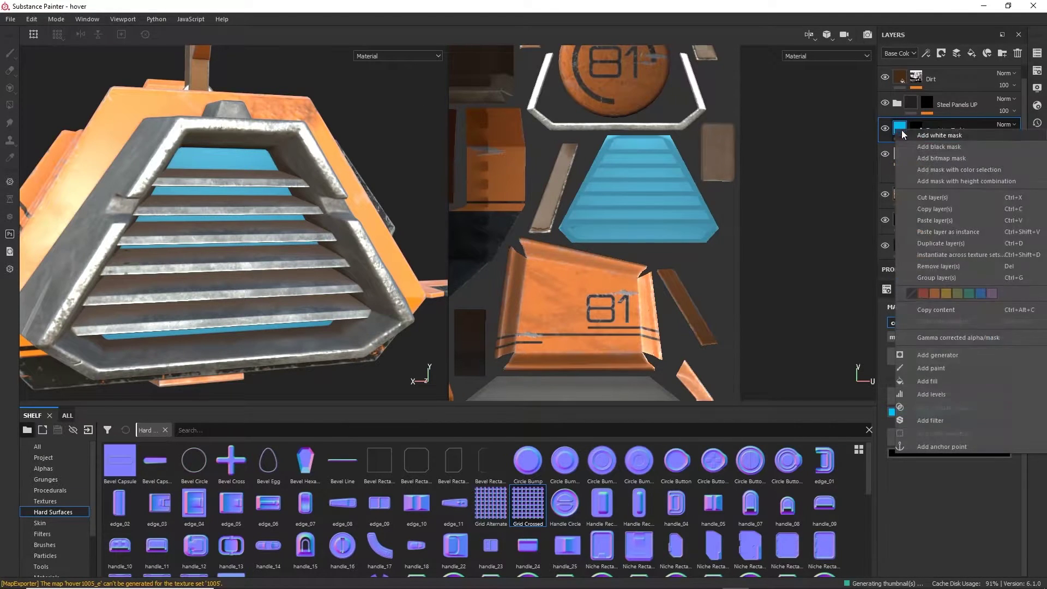
left_click(939, 381)
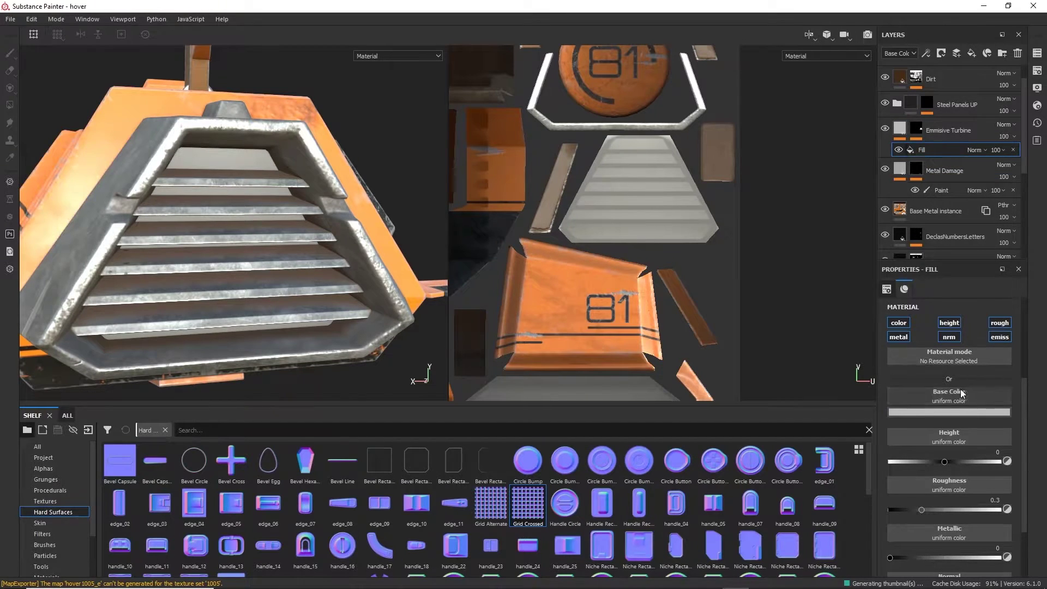
left_click(949, 322)
left_click(949, 337)
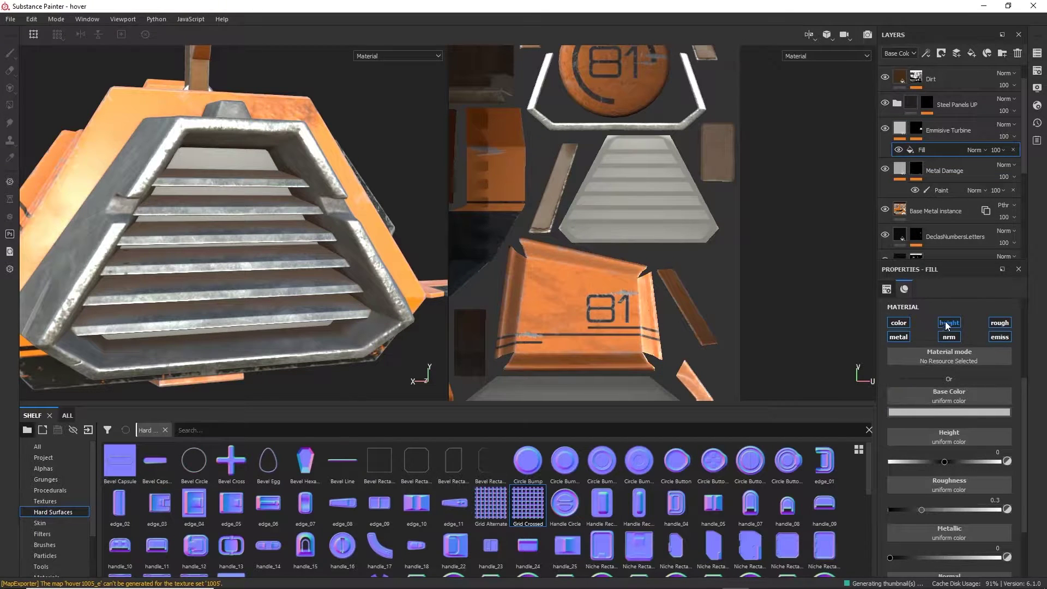
left_click(998, 323)
left_click(902, 337)
Set the fill's base colour to Clouds 3 and its blend mode to Overlay
left_click(951, 412)
left_click(957, 401)
left_click(961, 448)
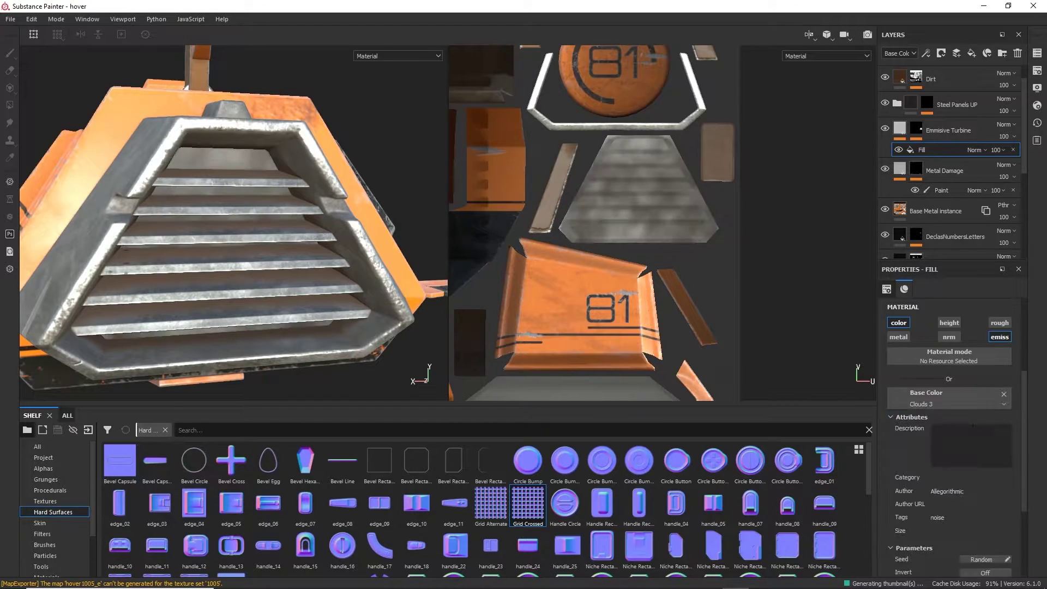
left_click(974, 150)
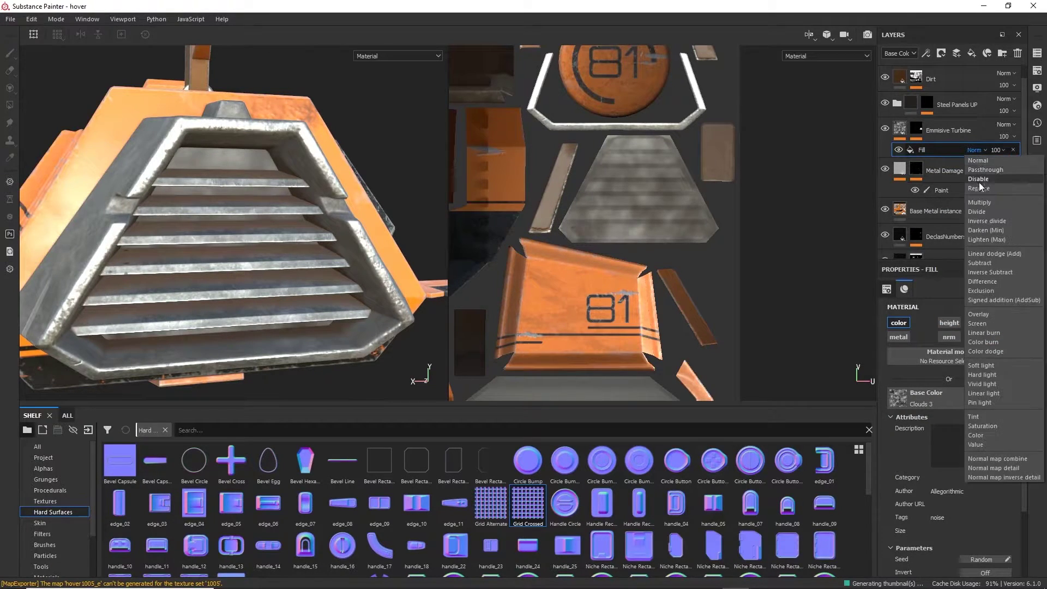
left_click(979, 314)
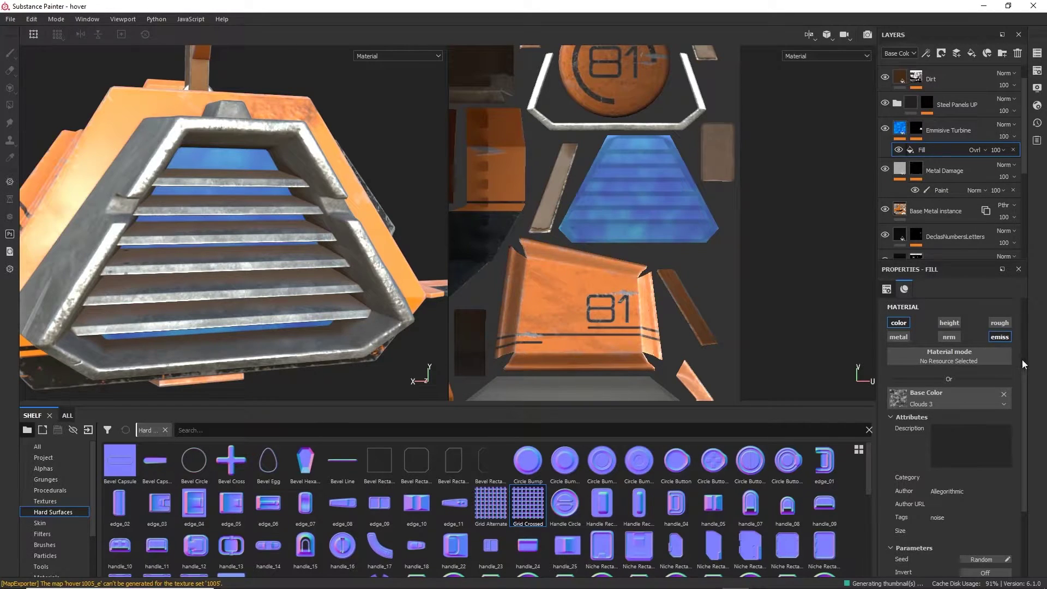
Assign the Clouds 3 texture to the Emmisive Turbine fill's emissive channel
left_click_drag(1024, 427, 1026, 456)
scroll(971, 333, "up", 7)
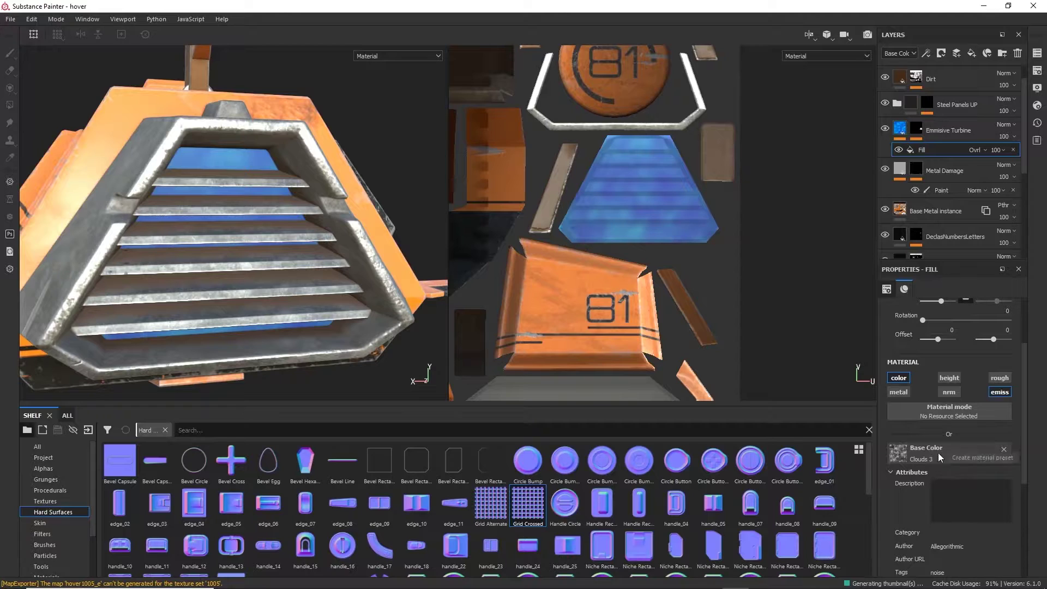
left_click_drag(1021, 433, 1022, 545)
left_click(948, 545)
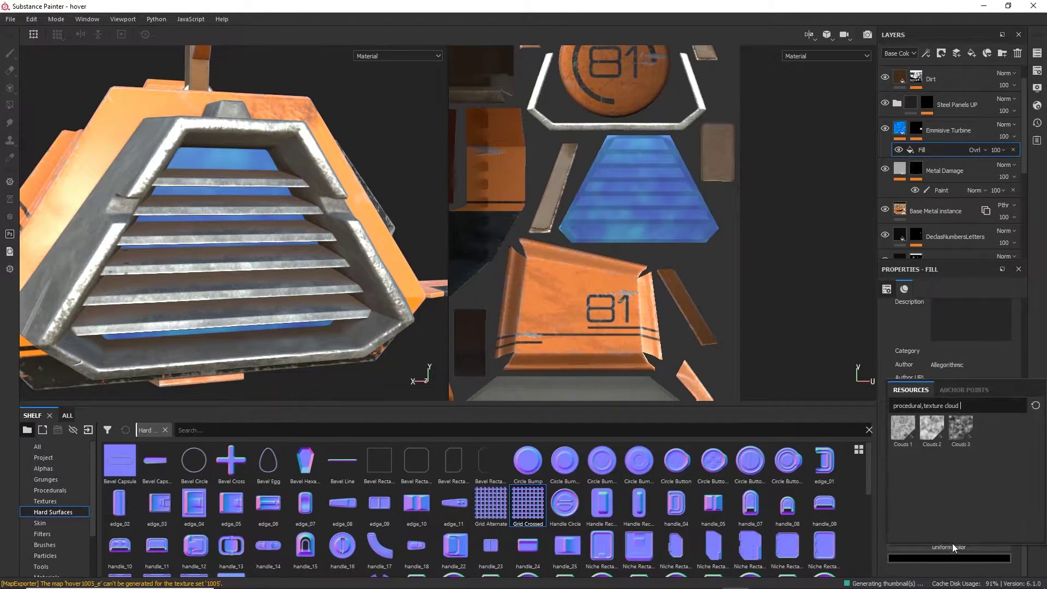
left_click(961, 437)
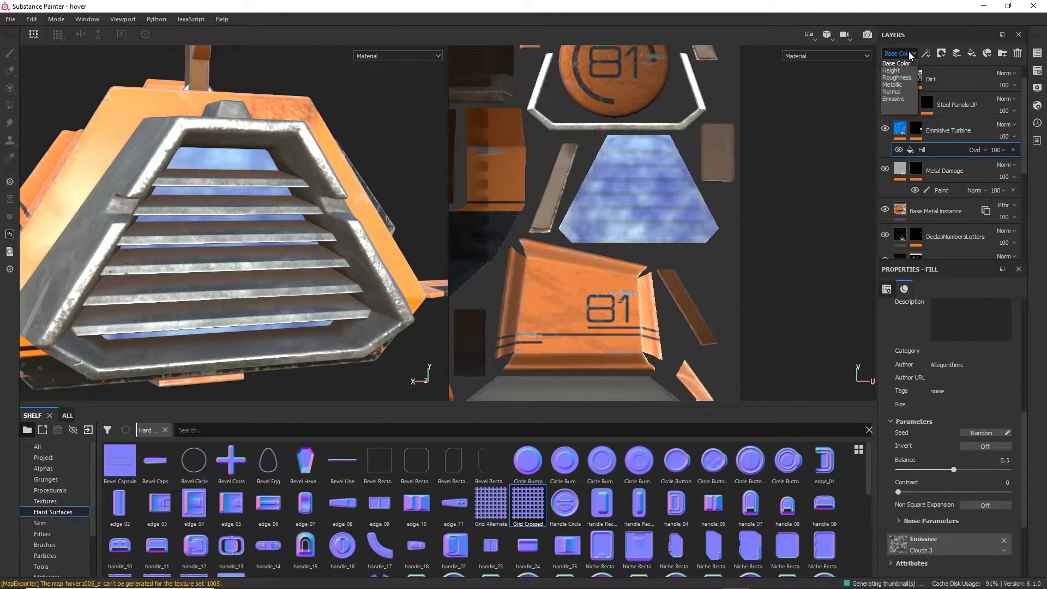
Set the emissive colour to the cyan sampled from the Base Color swatch
left_click(906, 133)
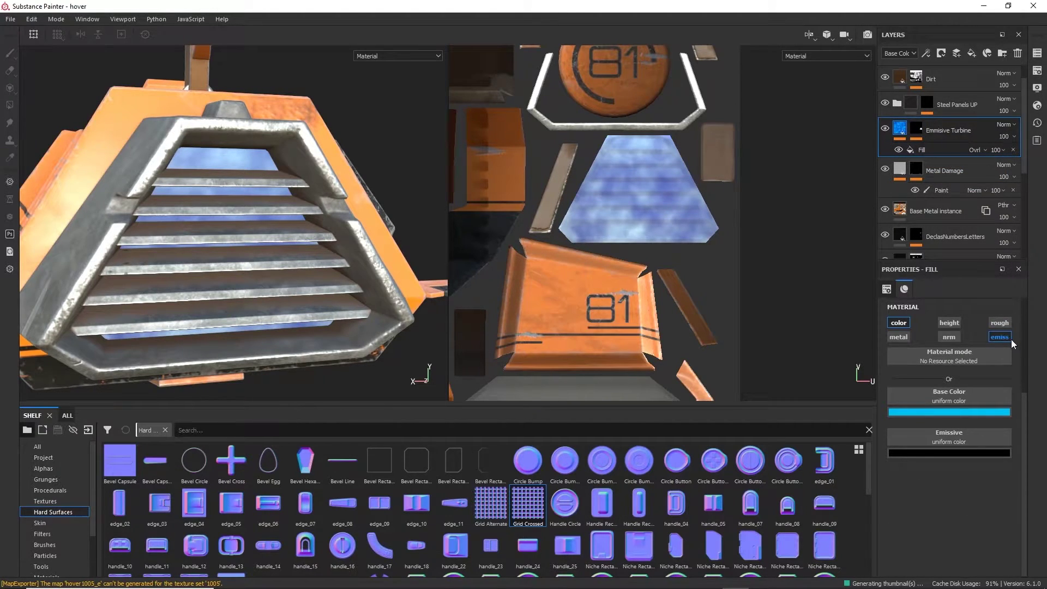
left_click(963, 452)
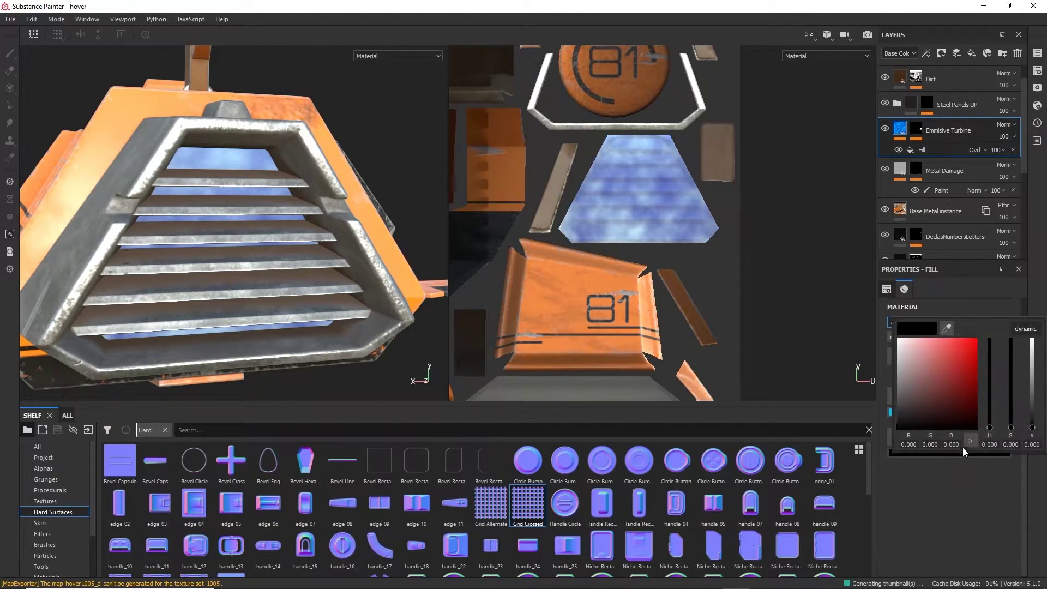
left_click(948, 327)
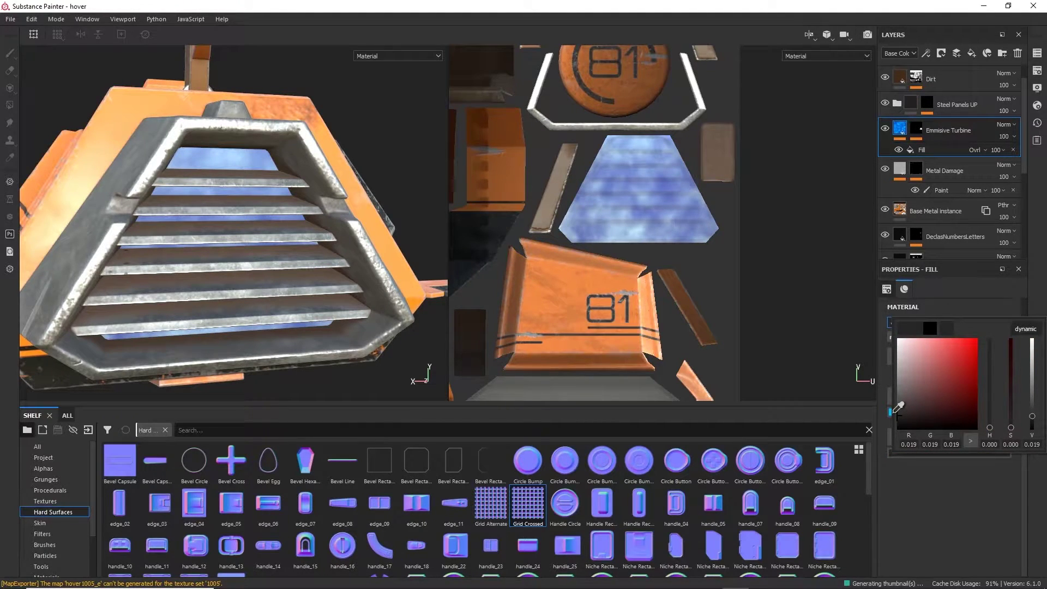
left_click(896, 411)
left_click(826, 298)
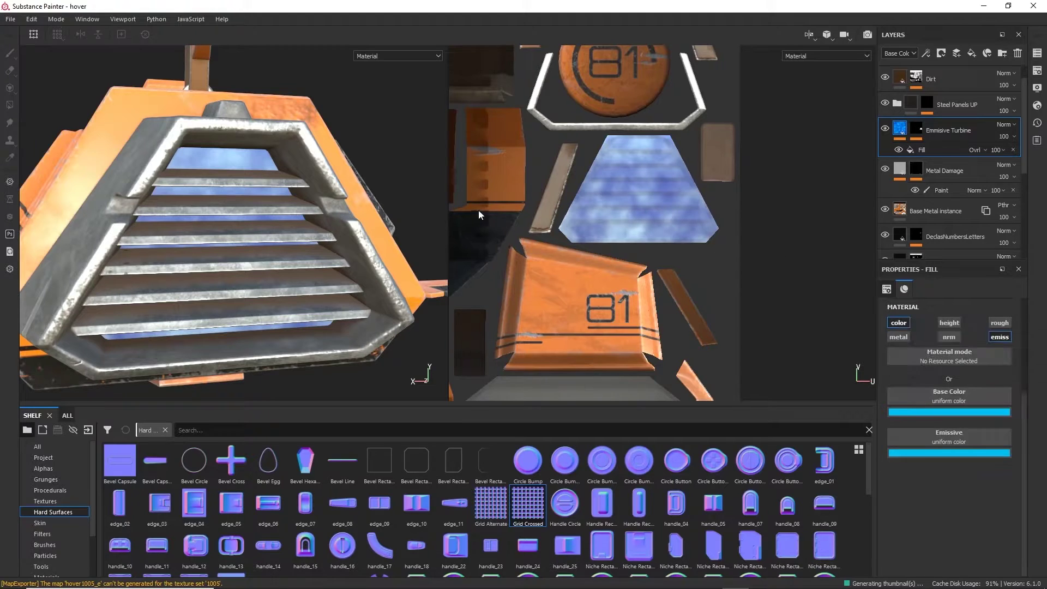
scroll(478, 209, "down", 2)
left_click_drag(361, 215, 253, 218, "alt")
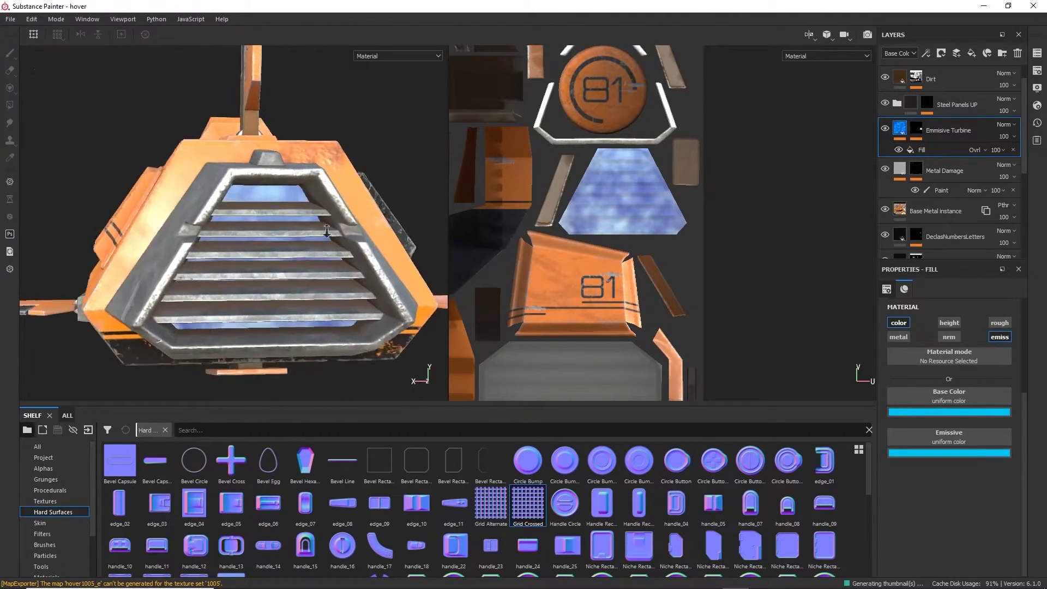
left_click_drag(327, 231, 309, 229, "alt")
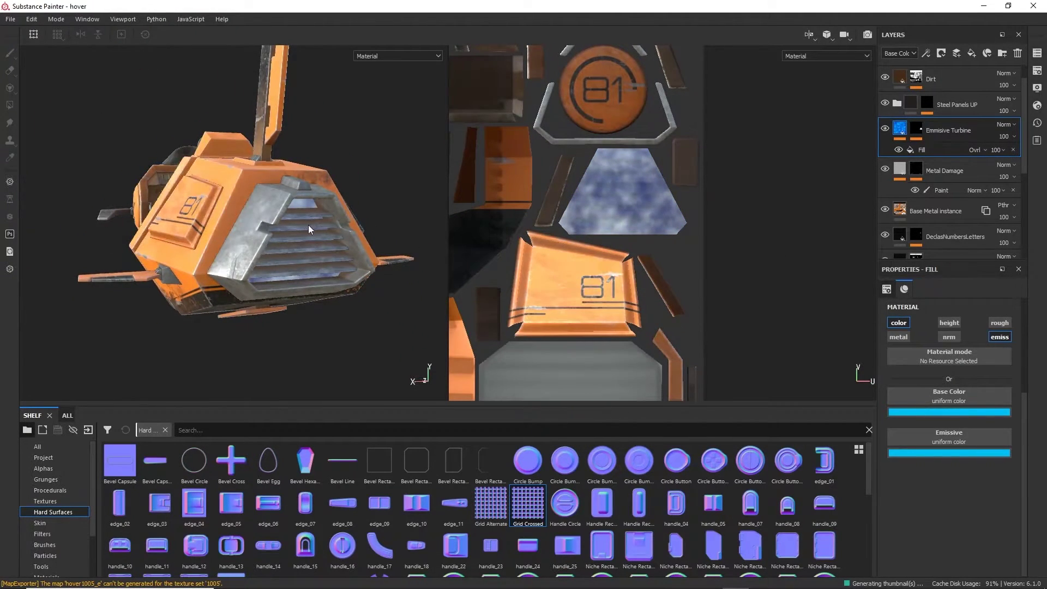
left_click_drag(351, 181, 392, 171, "alt")
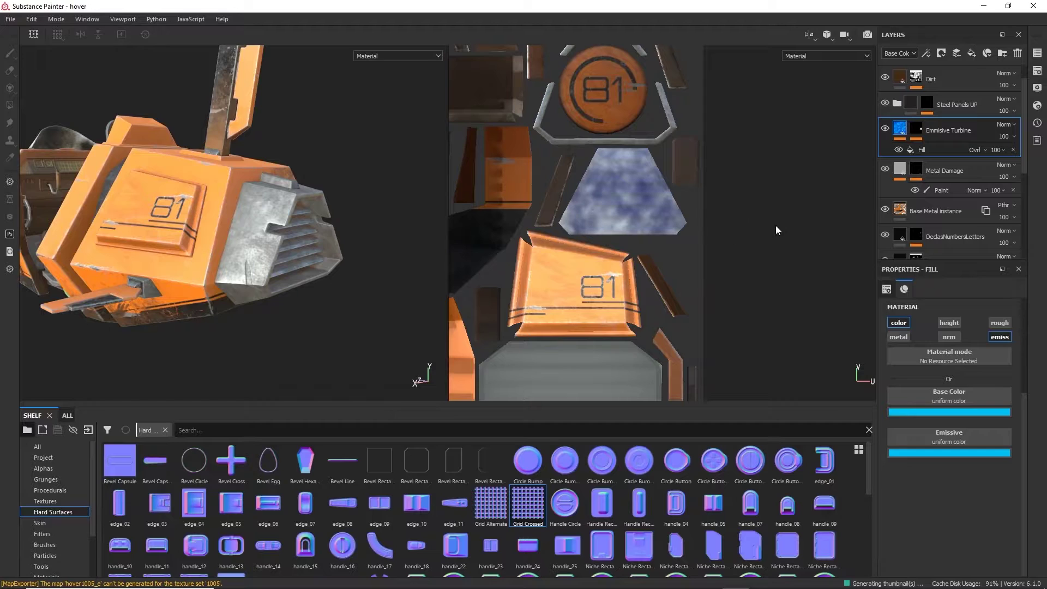
left_click_drag(387, 217, 299, 212, "alt")
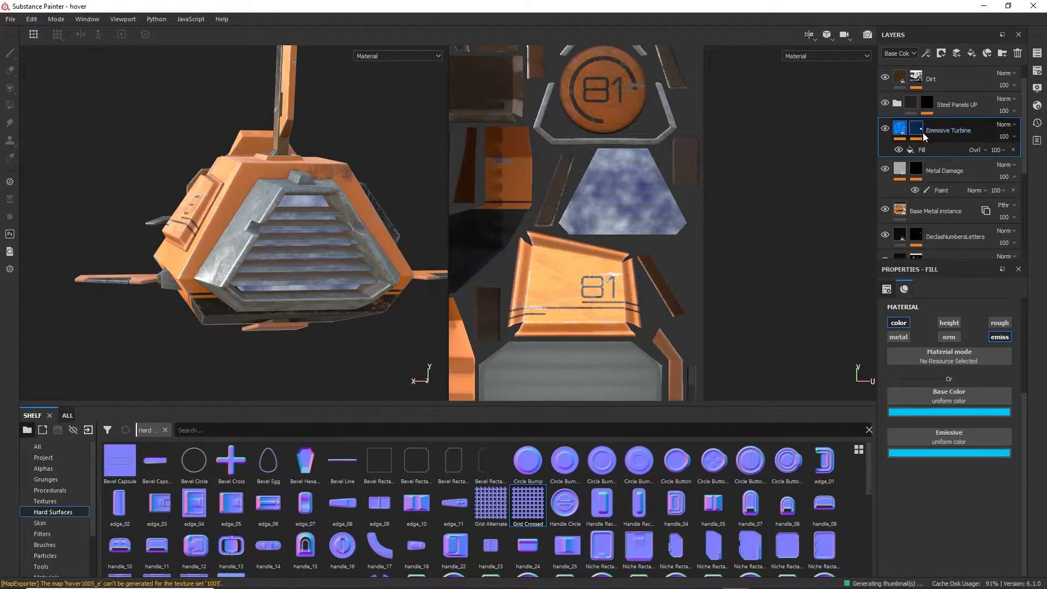
Raise the shader's Emissive Intensity from 1 to about 3.57 in Shader Settings
left_click(1037, 88)
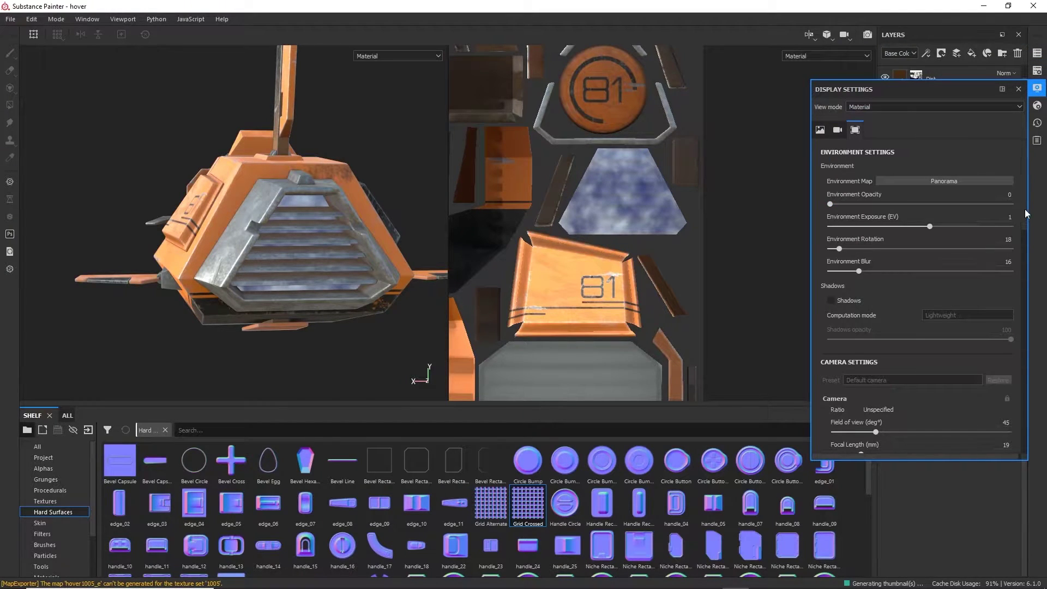
scroll(1025, 214, "down", 4)
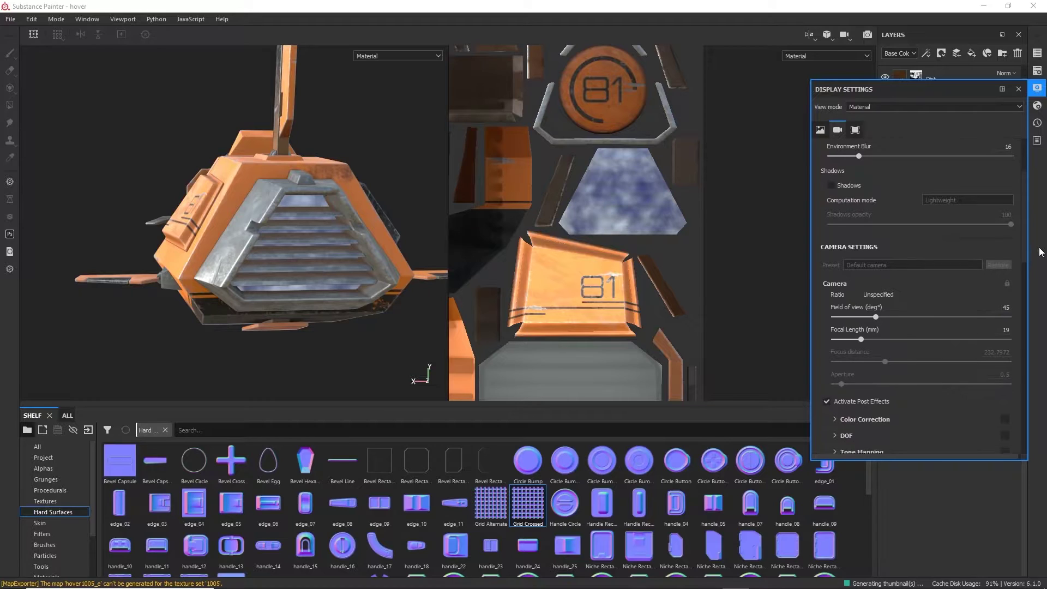
scroll(1038, 234, "up", 4)
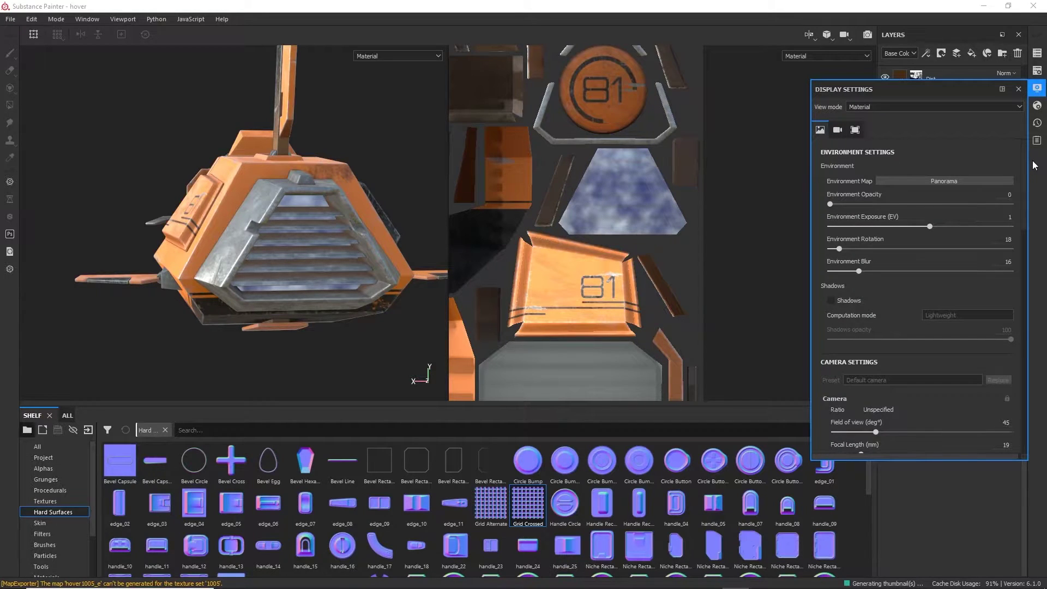
left_click(1037, 105)
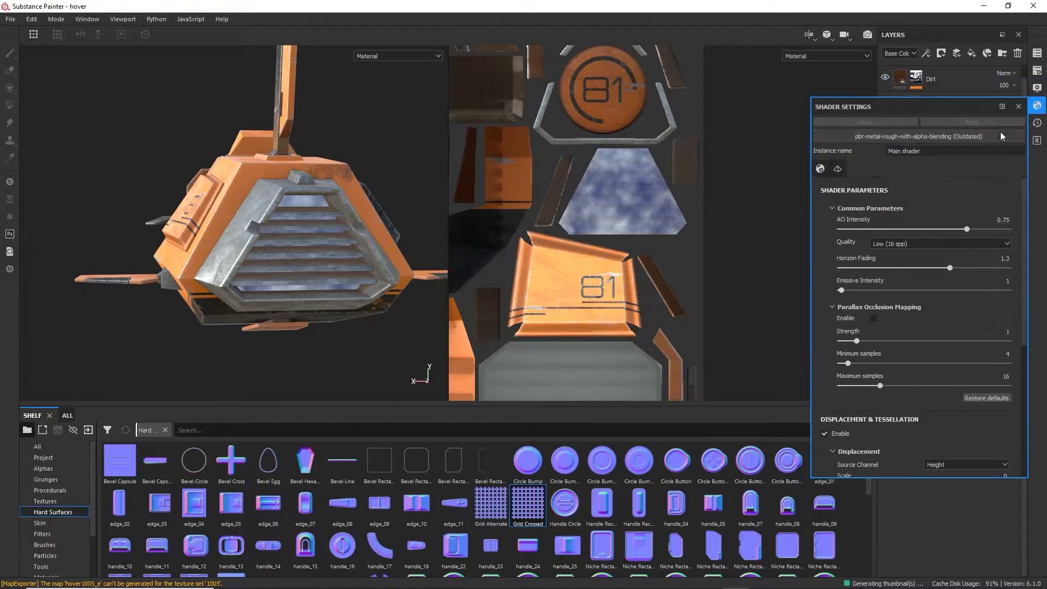
mouse_move(842, 290)
left_mouse_down()
mouse_move(899, 289)
mouse_move(842, 288)
left_mouse_up()
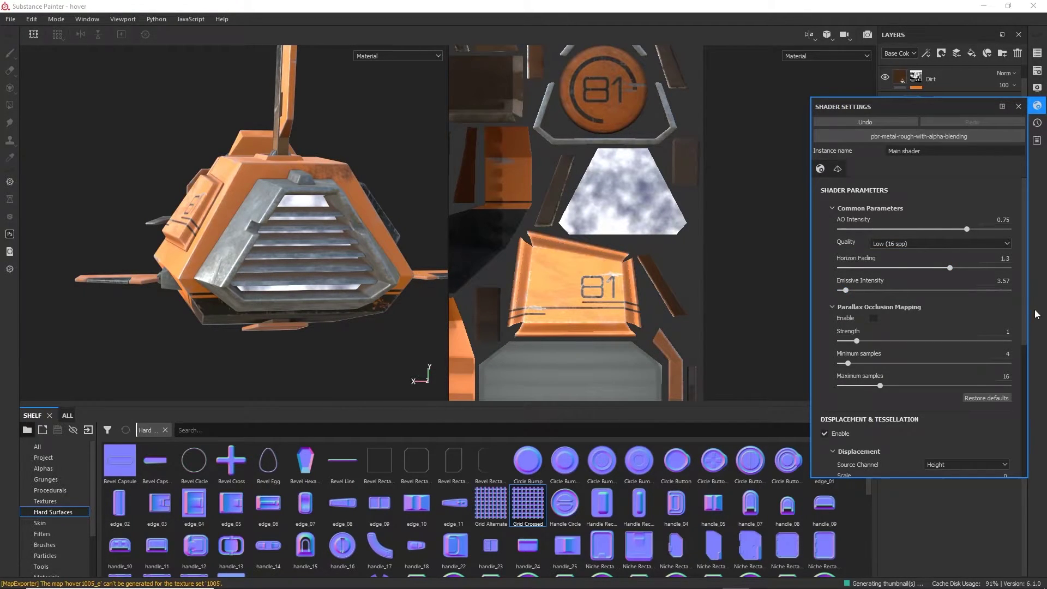
scroll(1028, 327, "down", 1)
scroll(1028, 328, "down", 8)
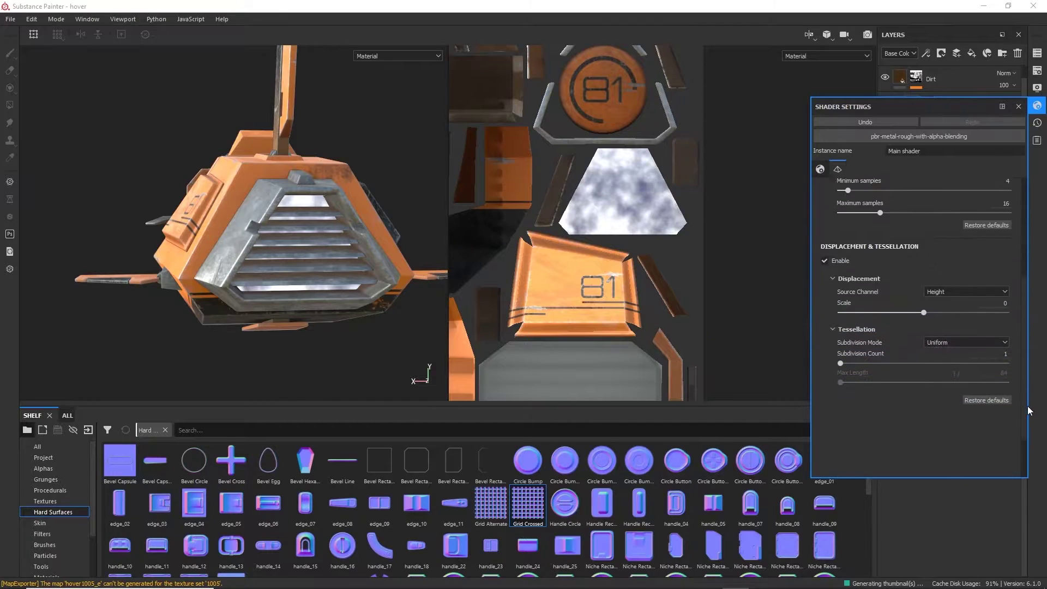
scroll(1021, 203, "up", 10)
Enable the Glare post effect in Display Settings and raise its Luminance to 3.91
left_click(1018, 107)
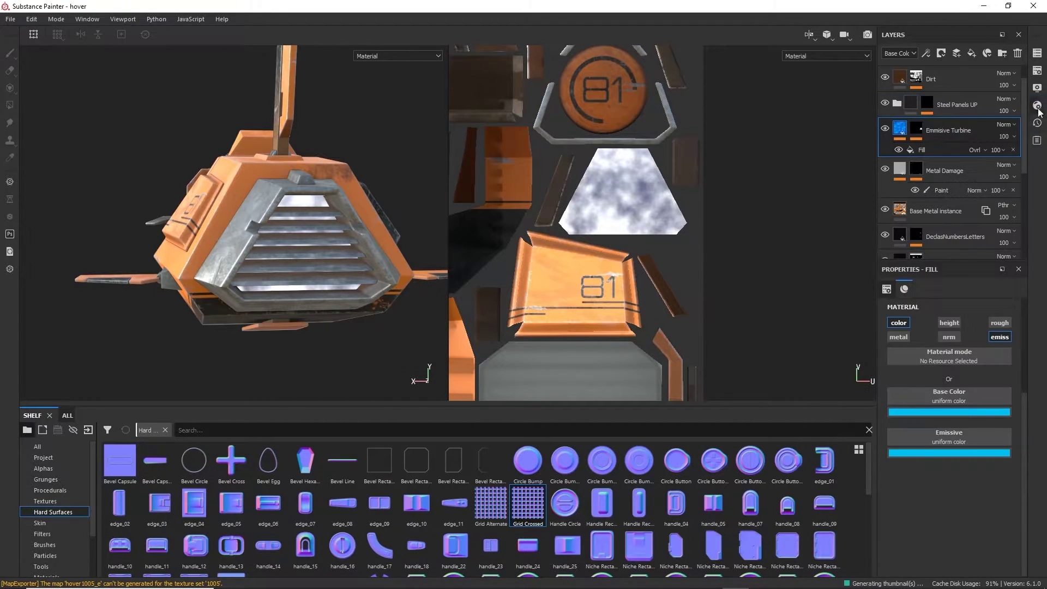
left_click(1037, 88)
left_click_drag(1023, 197, 1006, 273)
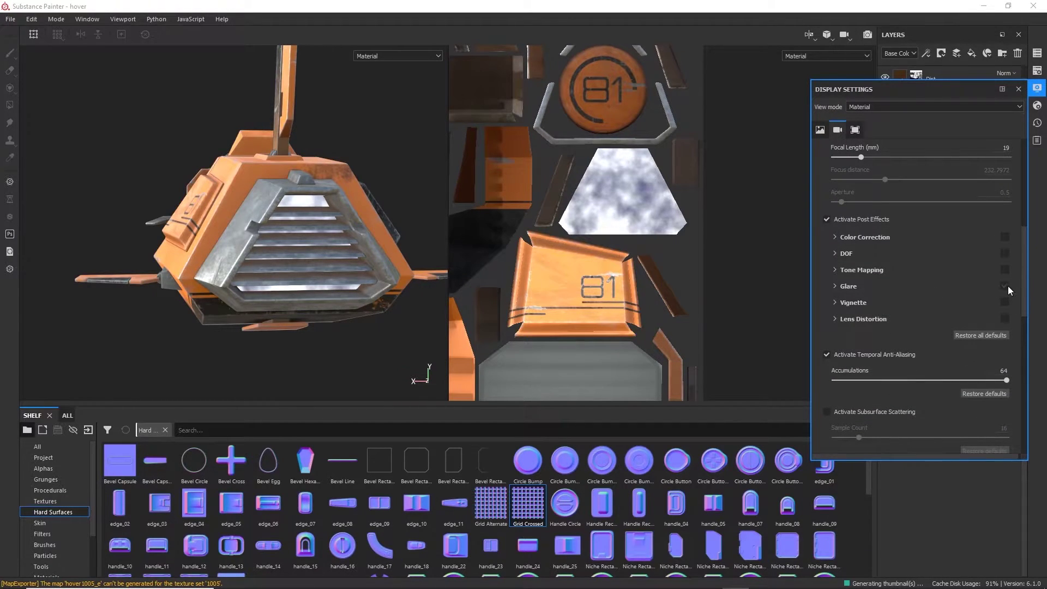
left_click(842, 286)
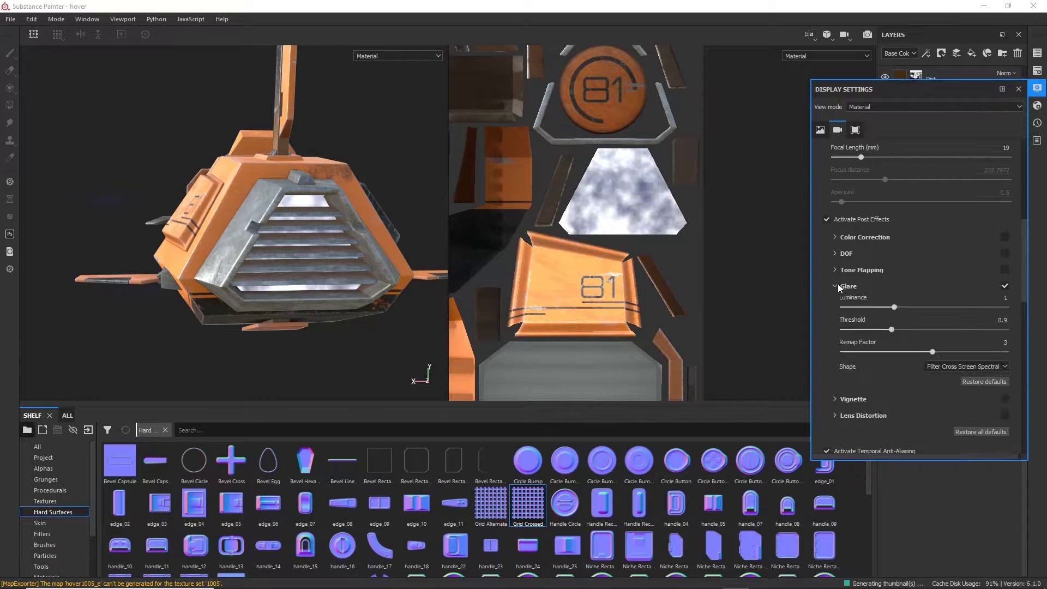
left_click_drag(905, 306, 869, 330)
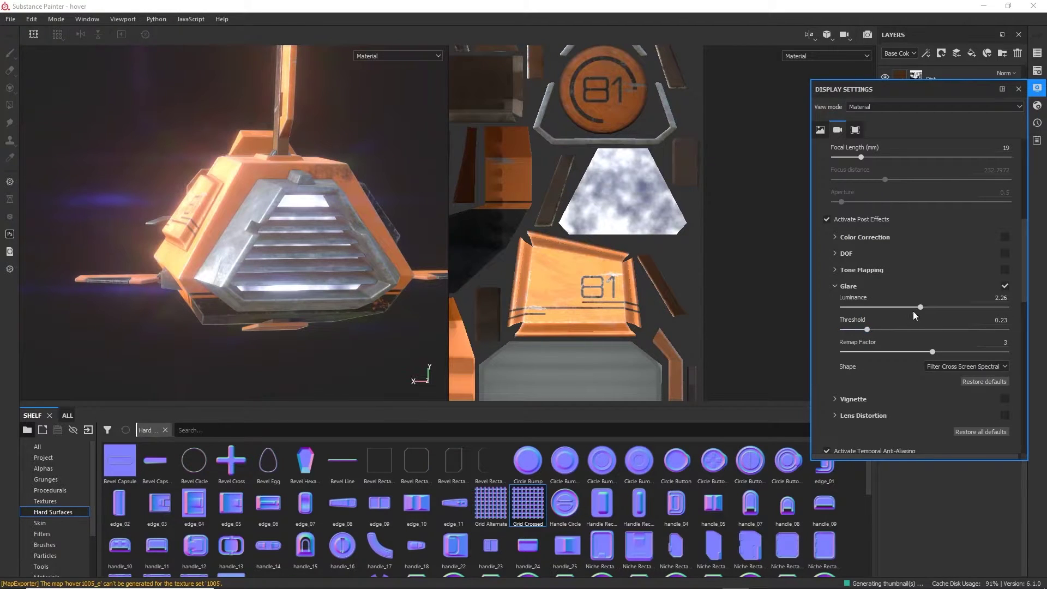
Set the Glare shape to Bloom and raise the Glare Threshold to 3.39
left_click(975, 367)
left_click(957, 376)
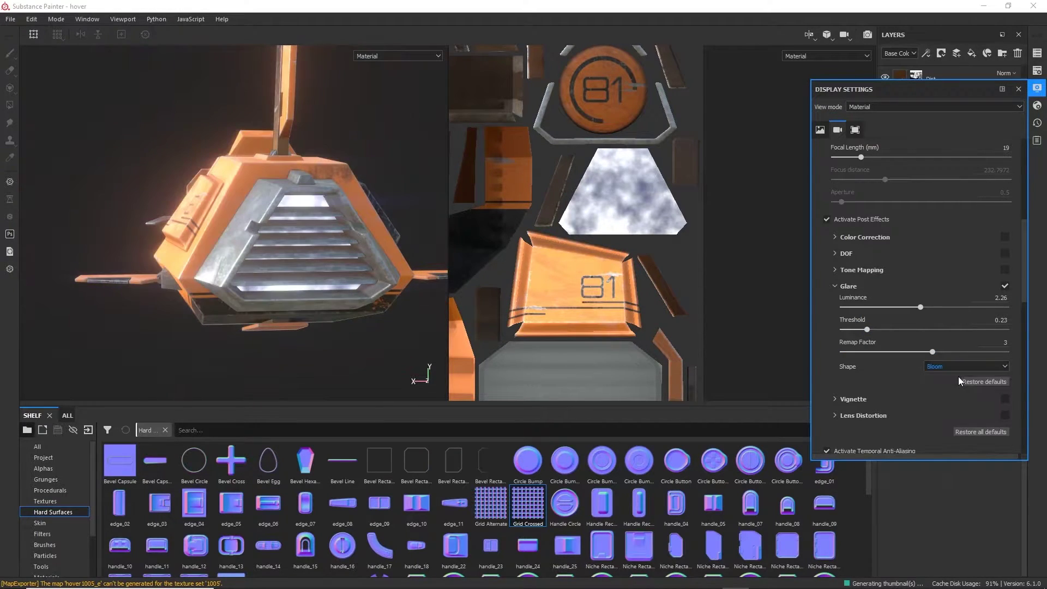
left_click_drag(274, 222, 556, 234, "alt")
left_click_drag(867, 330, 843, 330)
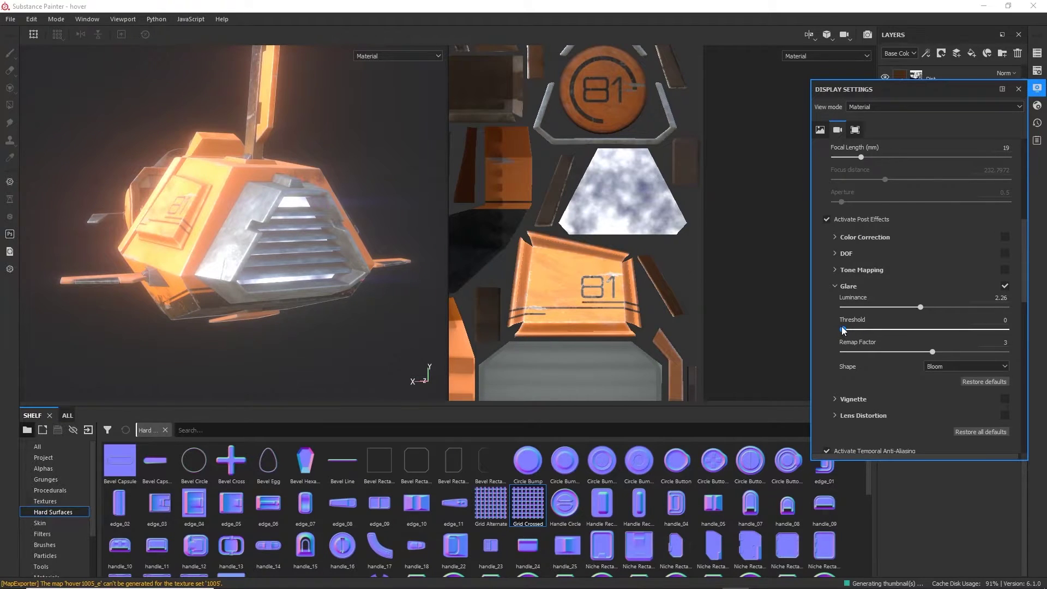
left_click_drag(855, 331, 945, 307)
Close Display Settings and select the Emmisive Turbine layer's mask
left_click(311, 136)
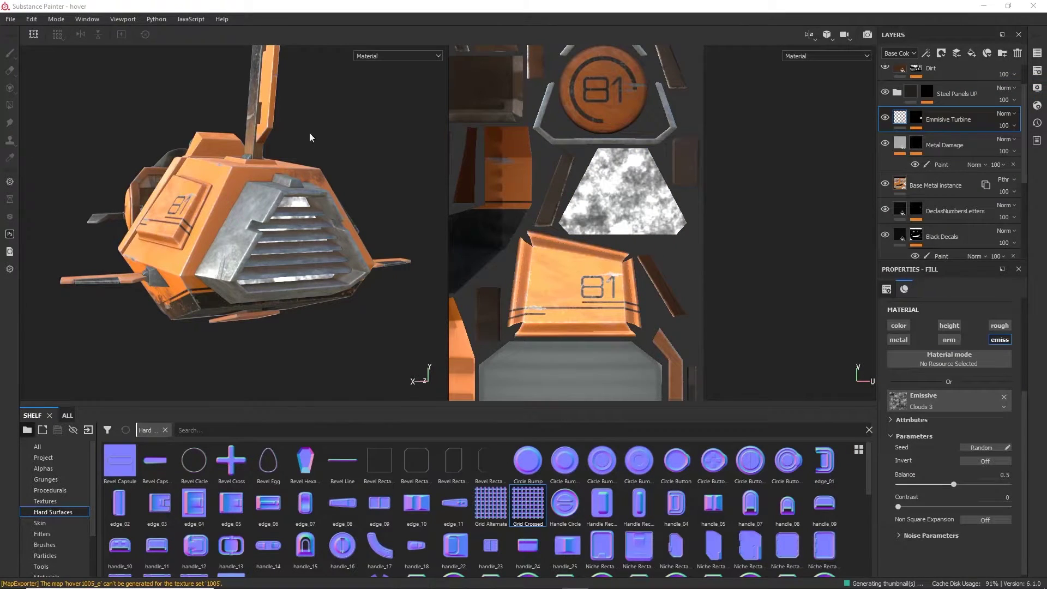
left_click(912, 121)
right_click(899, 121)
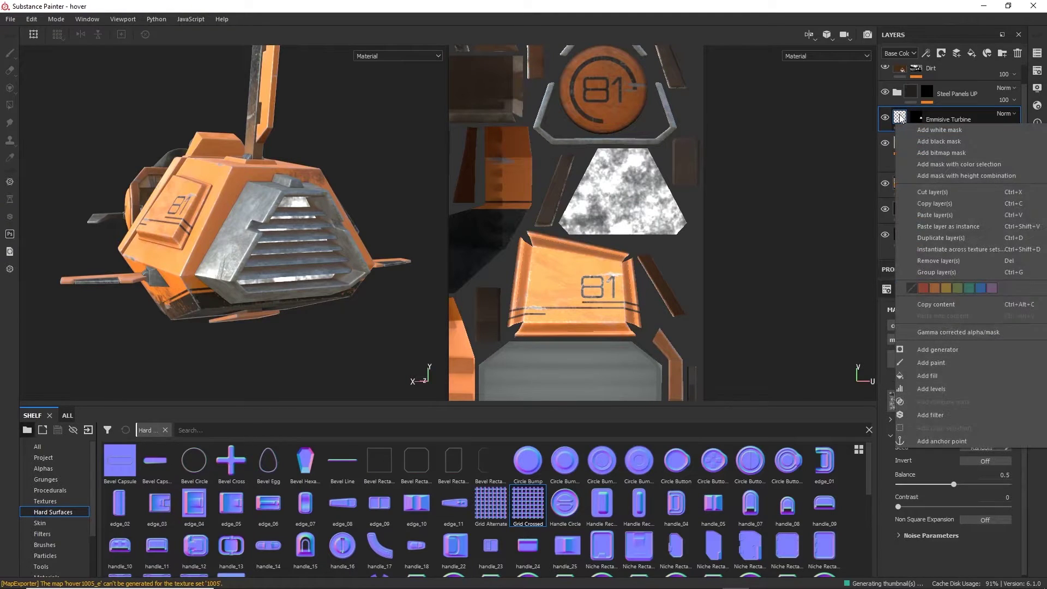
left_click(900, 119)
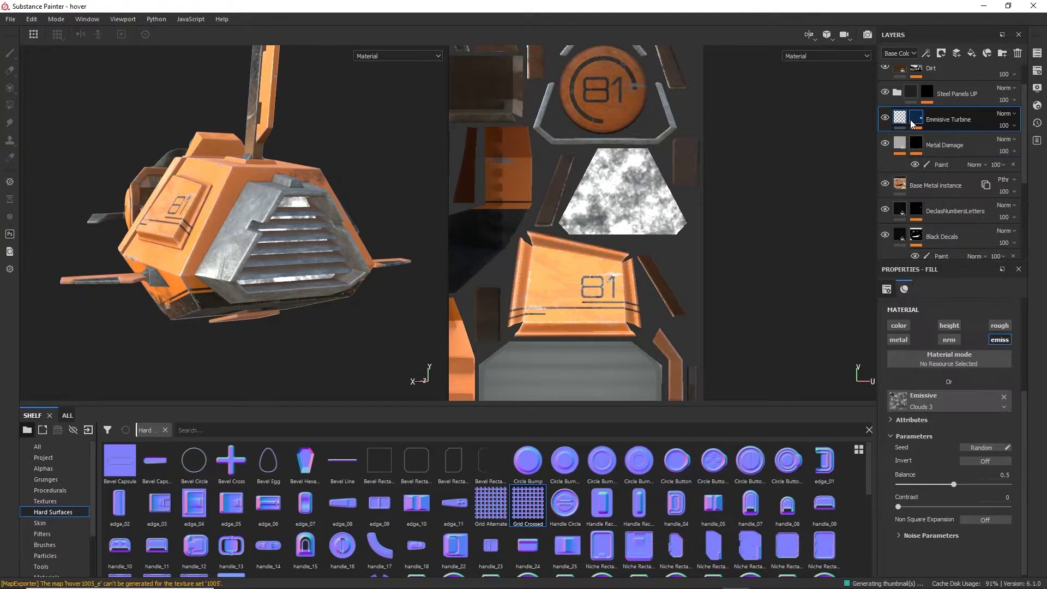
Clear the emissive channel and reassign the Clouds 3 texture to it
left_click(1004, 397)
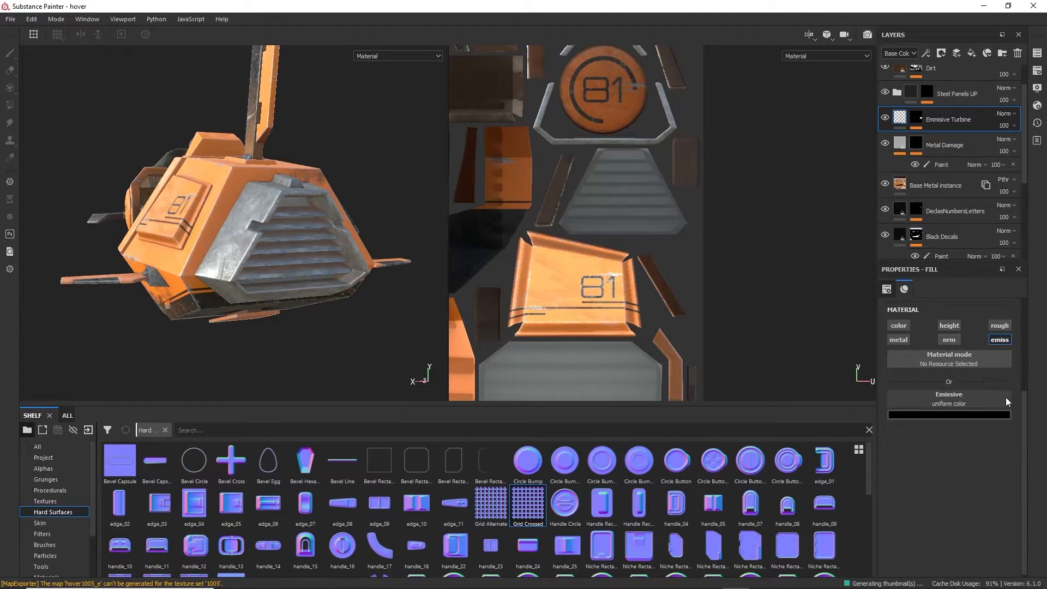
left_click(947, 414)
left_click(947, 402)
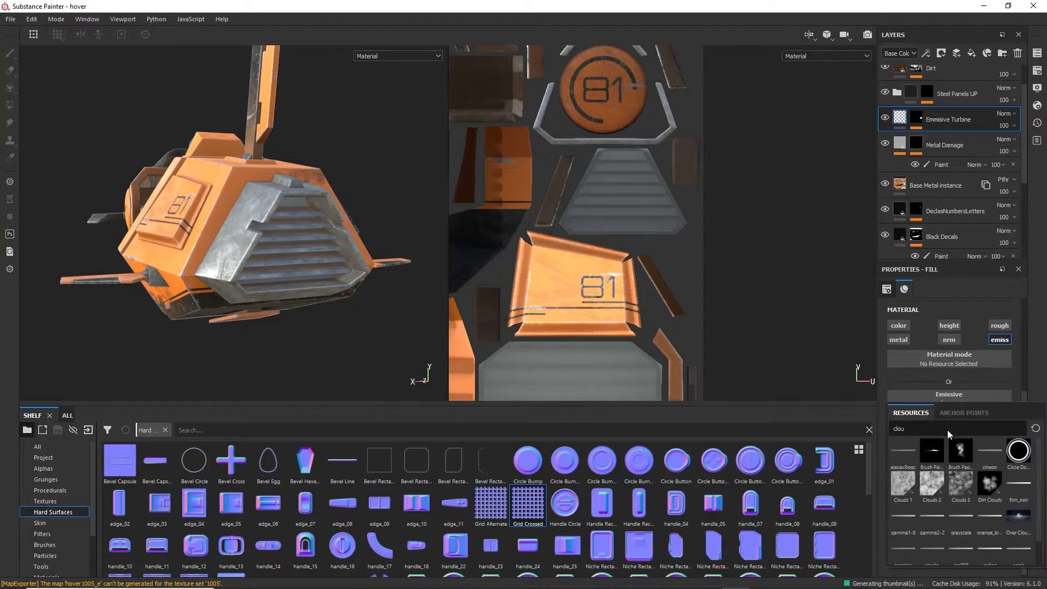
left_click(961, 483)
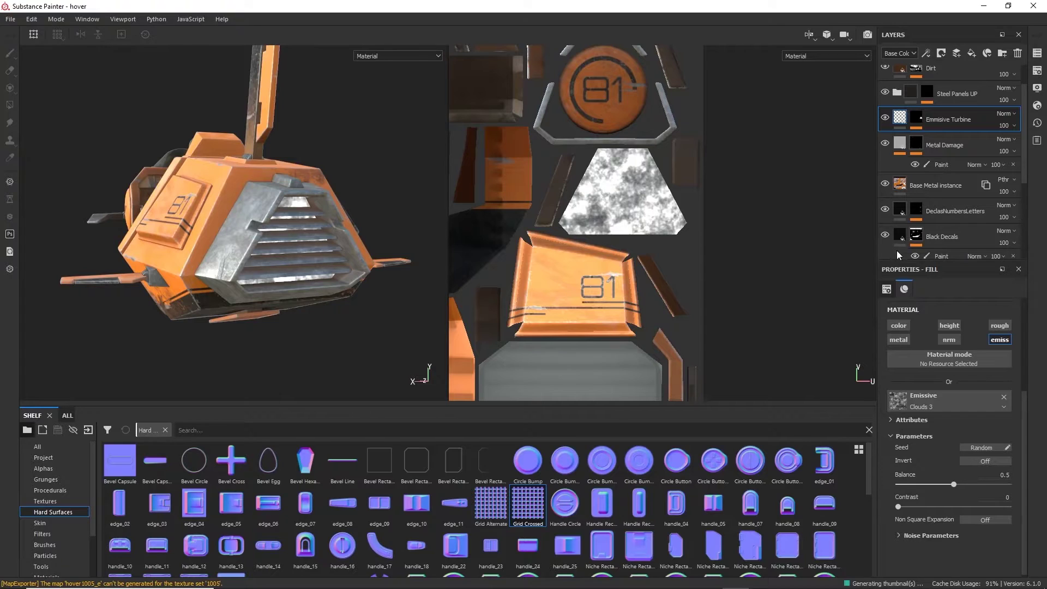
left_click_drag(347, 265, 276, 247, "alt")
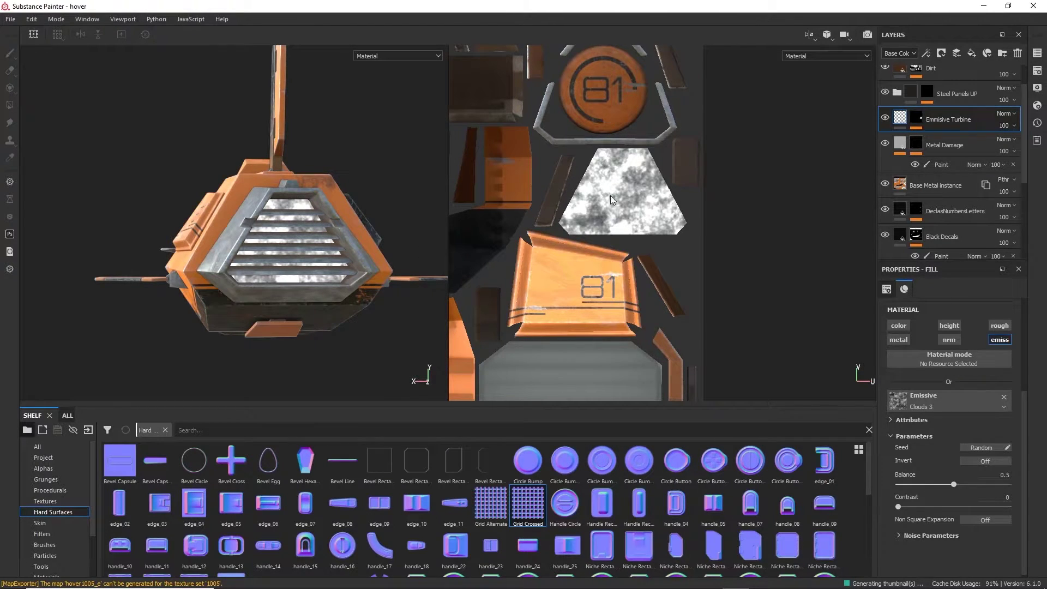
Add a Gradient filter to the Emmisive Turbine layer
right_click(899, 122)
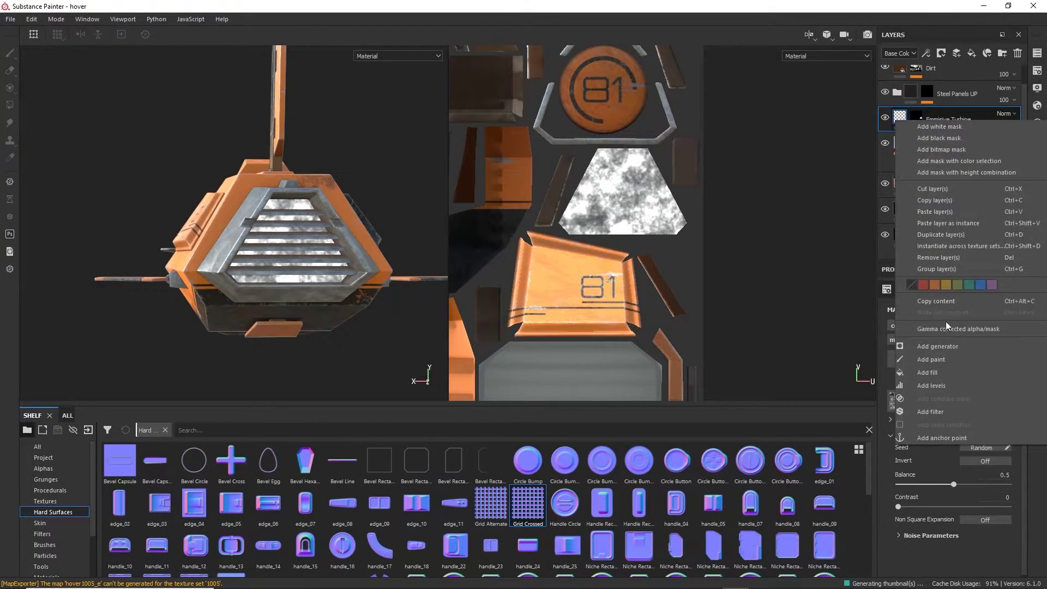
left_click(933, 412)
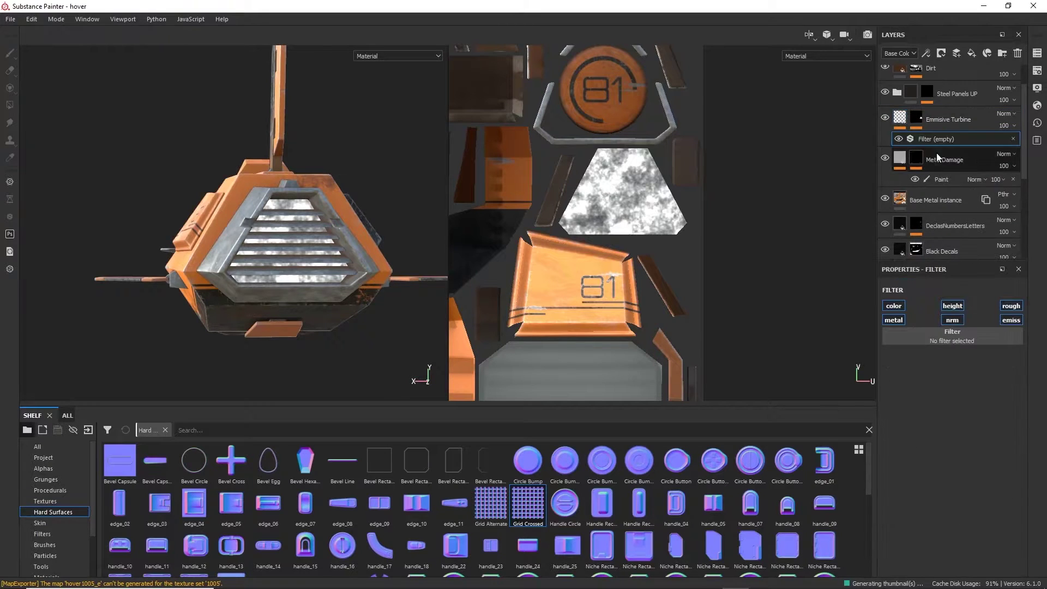
left_click(957, 342)
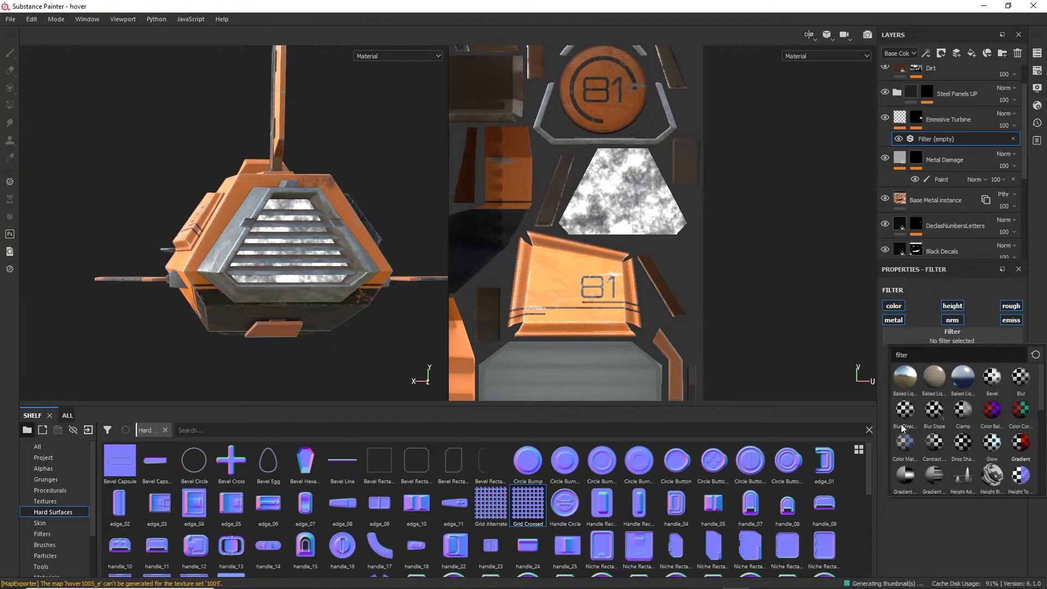
left_click(1020, 442)
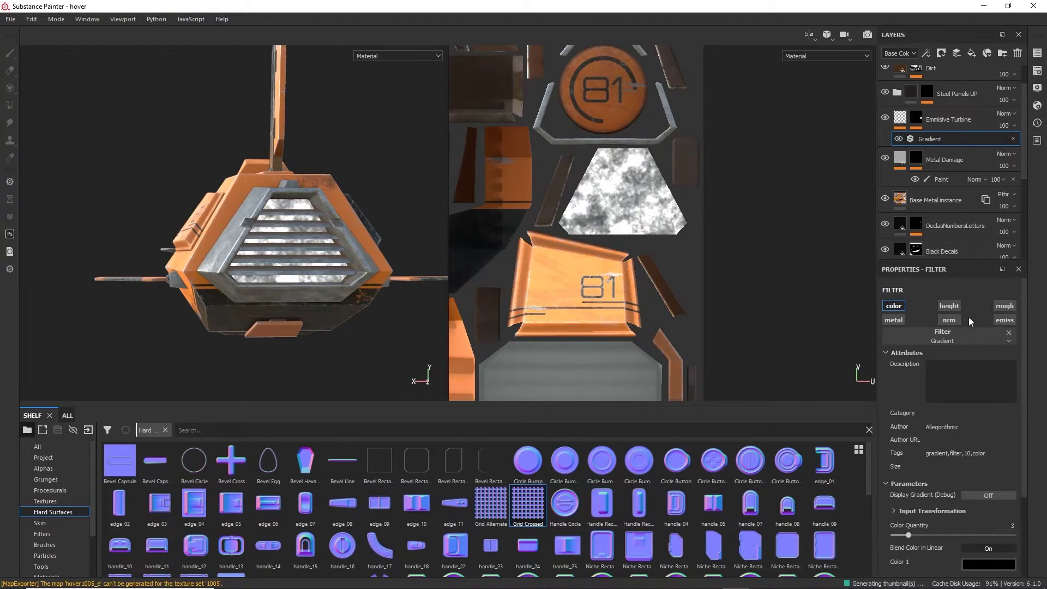
scroll(1035, 391, "down", 3)
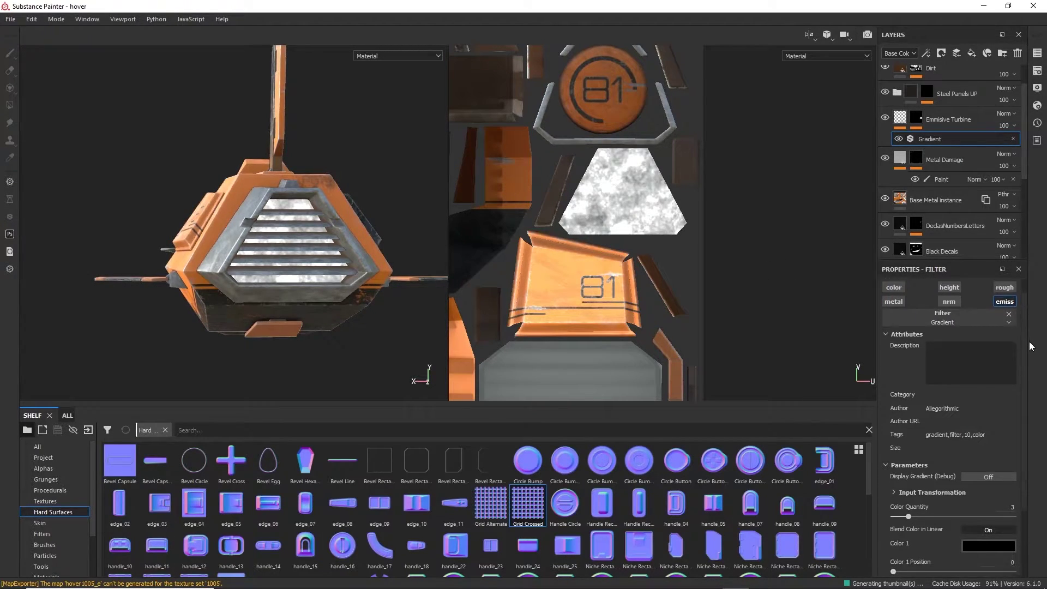
scroll(1034, 391, "down", 1)
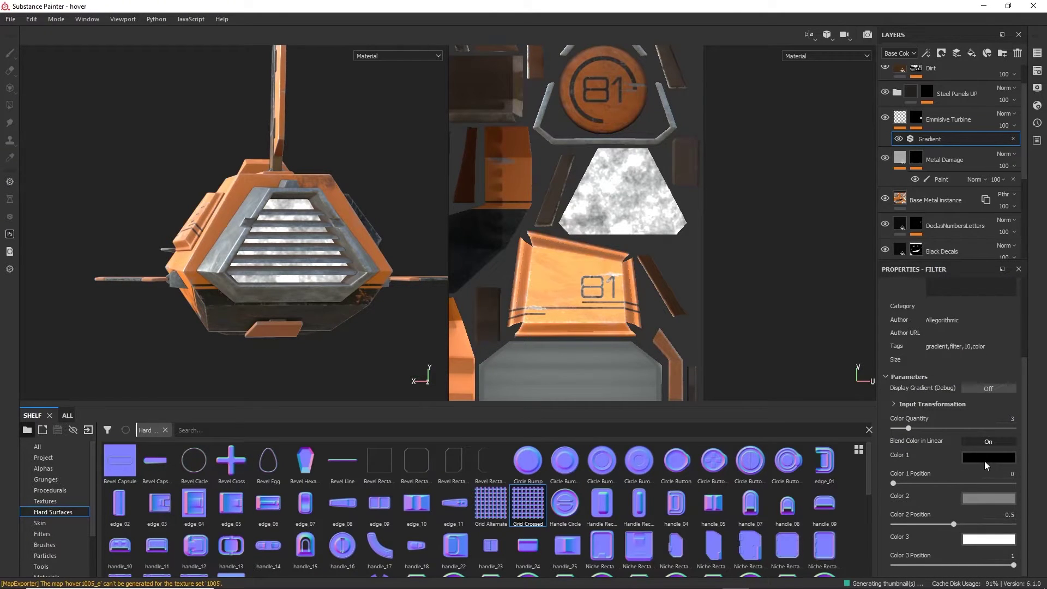
Make the gradient's Color 2 a bright, fully saturated blue
left_click(985, 498)
left_click(951, 387)
left_click_drag(990, 398, 992, 416)
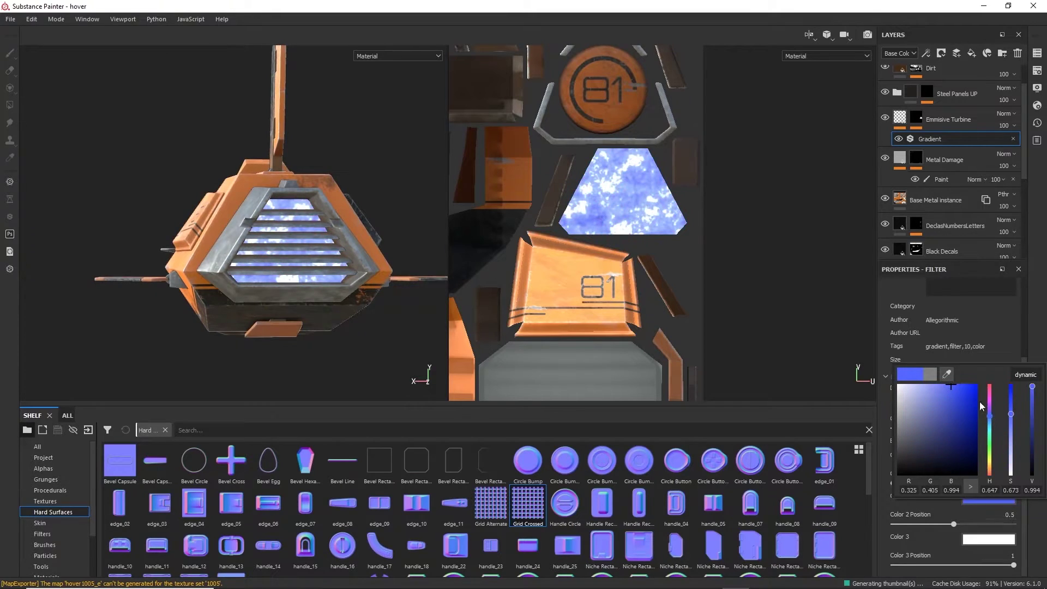
left_click(966, 388)
left_click(991, 420)
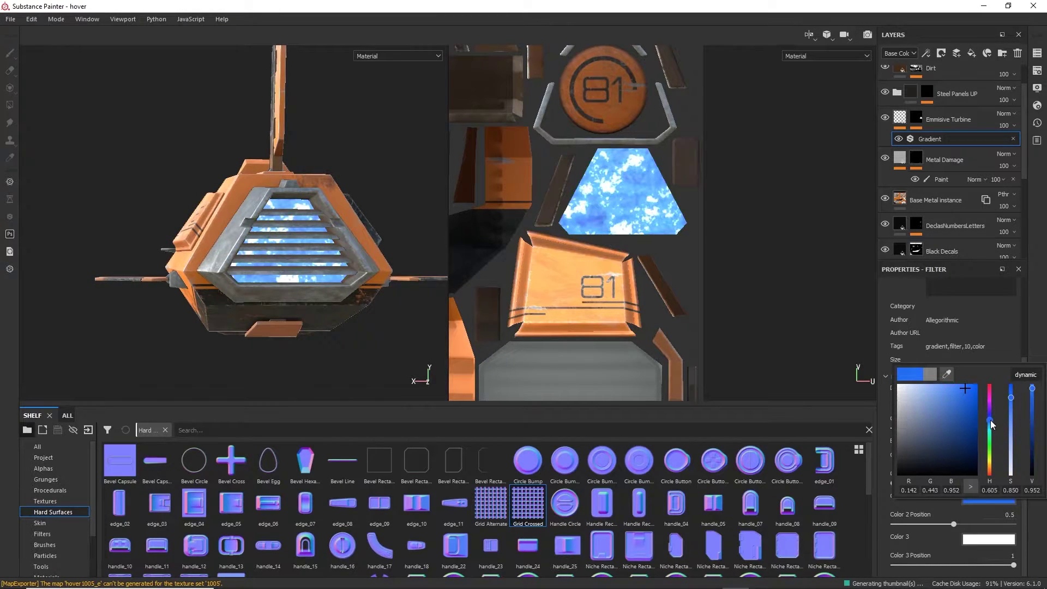
left_click(971, 385)
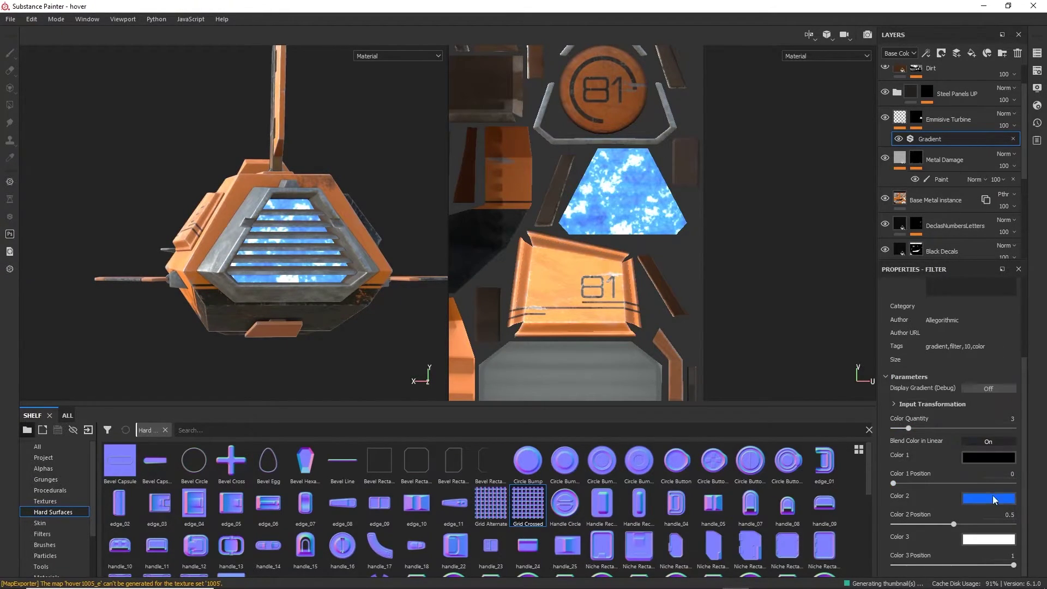
Set the gradient's Color 1 to deep dark blue and Color 3 to light blue
left_click(989, 457)
left_click(973, 356)
left_click(992, 381)
left_click(983, 399)
left_click(988, 539)
left_click(961, 440)
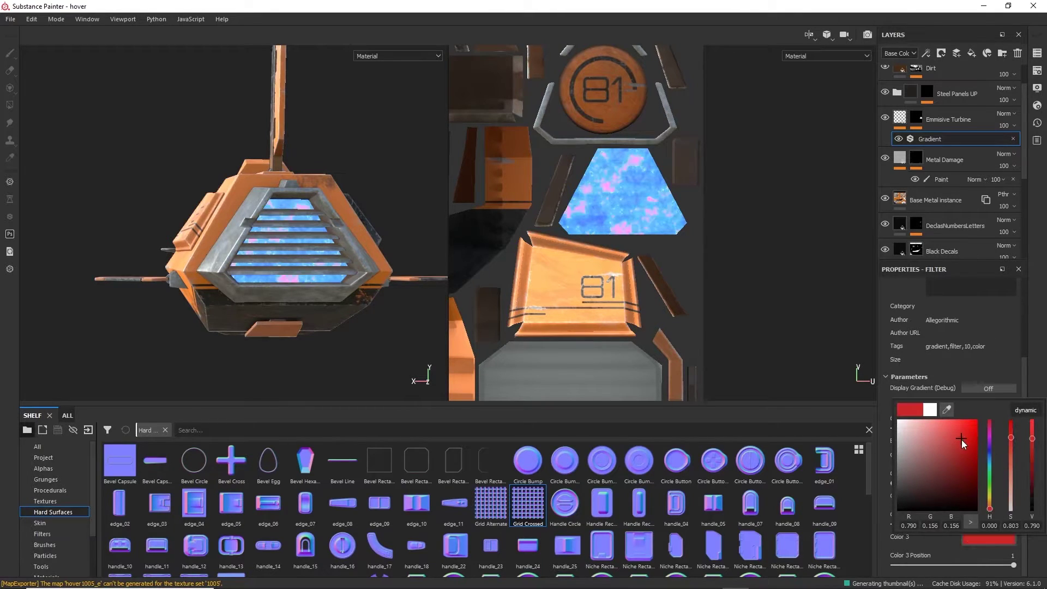
left_click(989, 456)
left_click(935, 424)
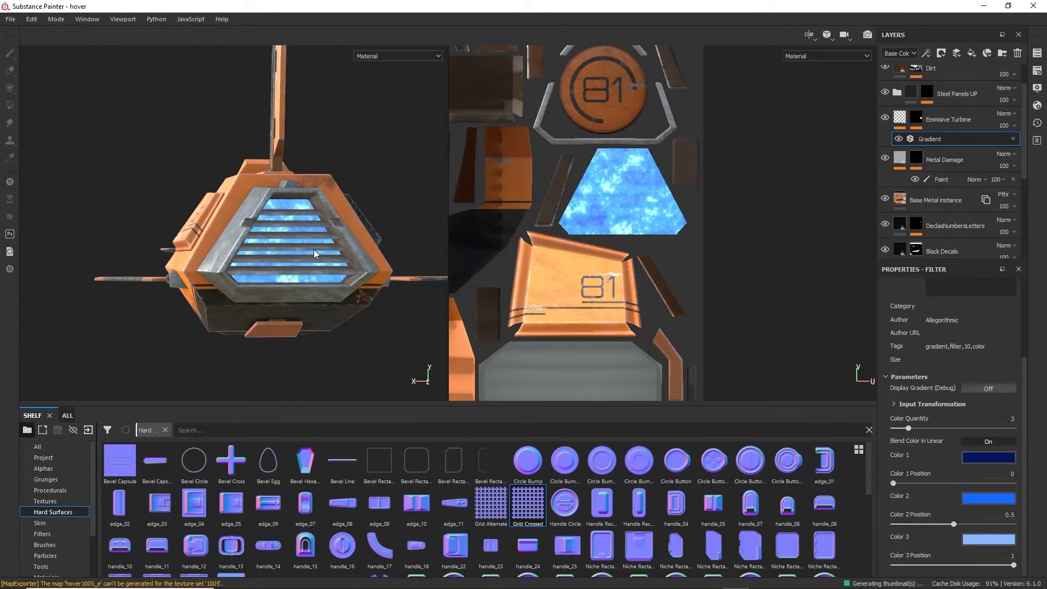
mouse_move(299, 253)
left_mouse_down("alt")
mouse_move(314, 250)
mouse_move(284, 246)
left_mouse_up("alt")
Add a Paint effect above the Gradient and dab white at the grill centre with a small brush
right_click(966, 138)
left_click(967, 158)
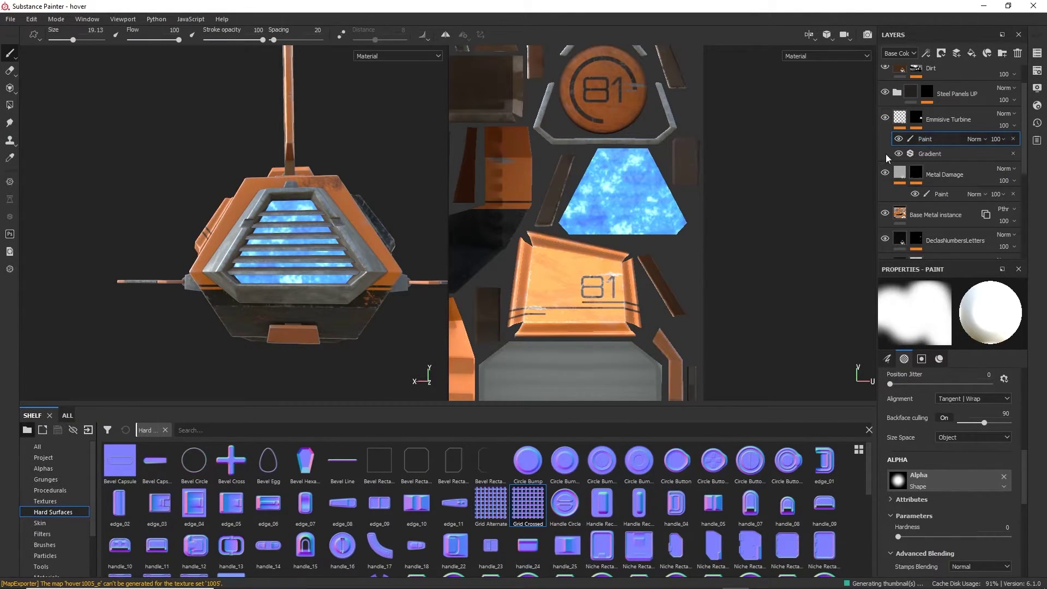
scroll(588, 197, "up", 2)
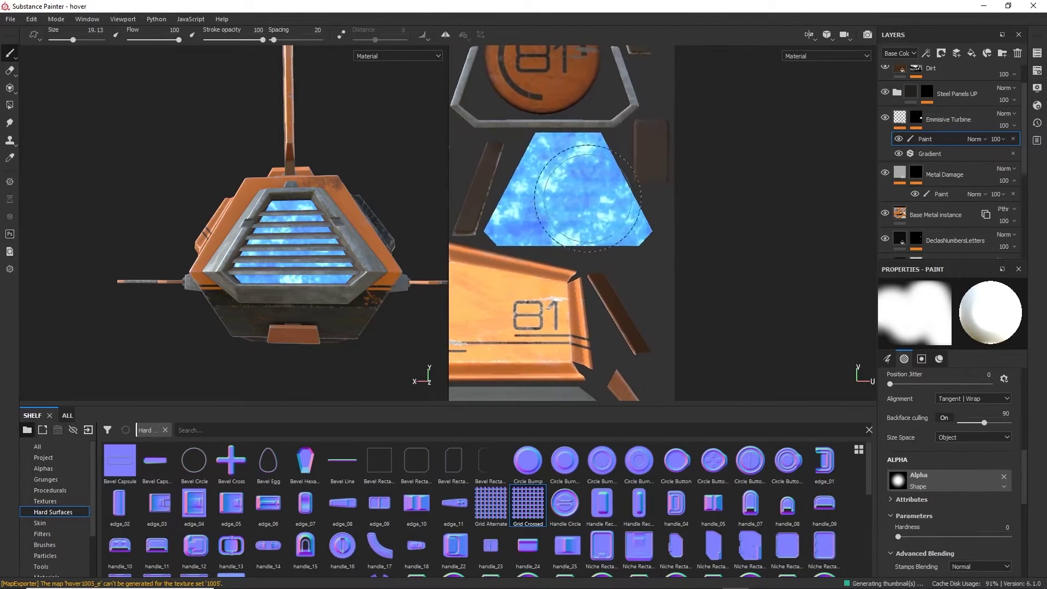
mouse_move(575, 191)
right_mouse_down("ctrl")
mouse_move(552, 197)
mouse_move(567, 193)
right_mouse_up("ctrl")
left_click(567, 193)
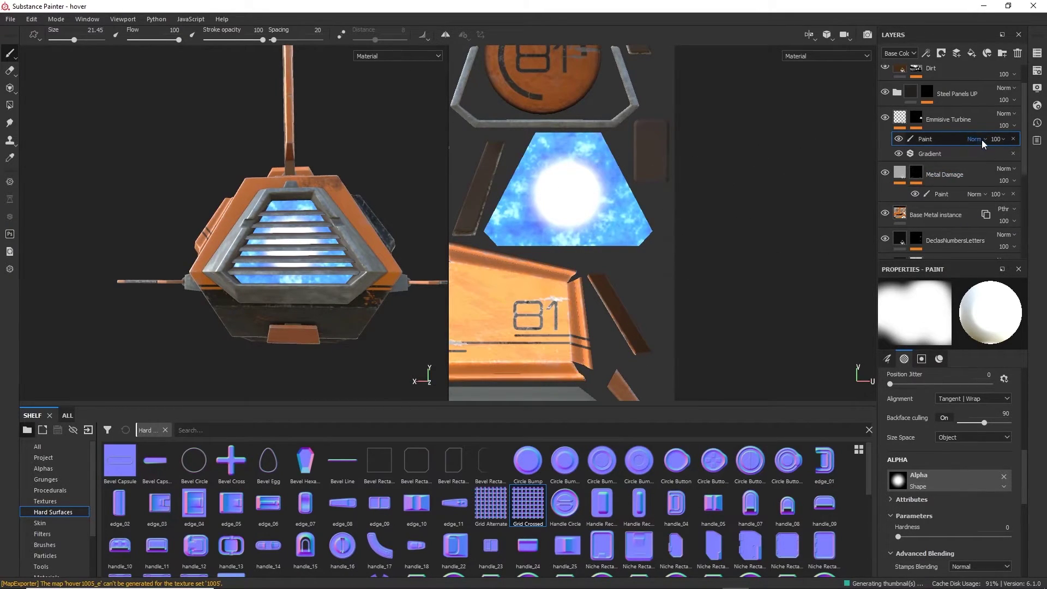
Lower the Paint effect's opacity to 9 and compare it hidden versus shown
left_click(1002, 140)
left_click_drag(1025, 160, 1013, 160)
left_click(1004, 141)
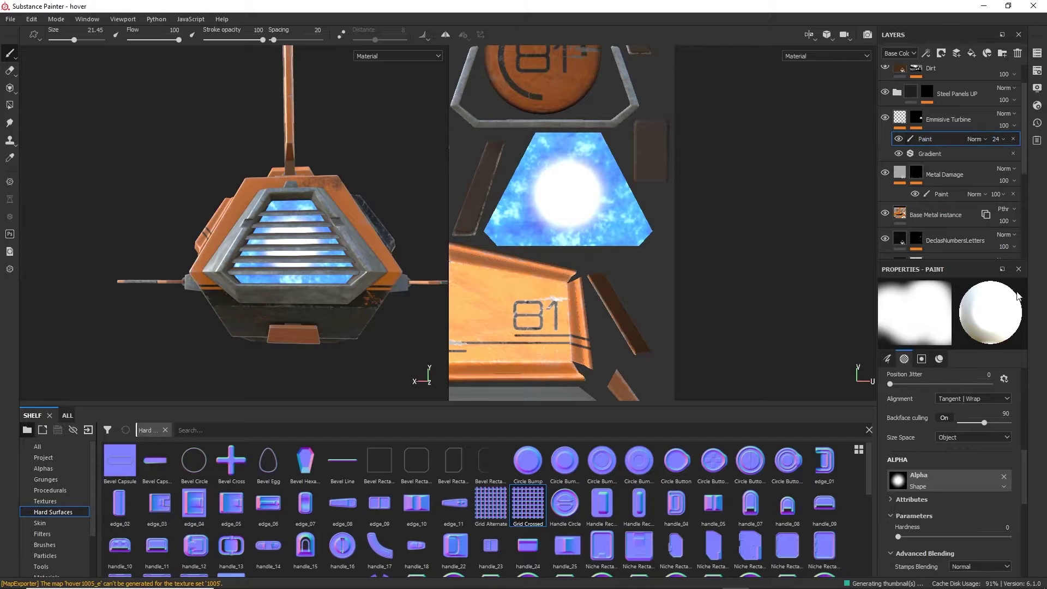
left_click_drag(1027, 455, 1029, 538)
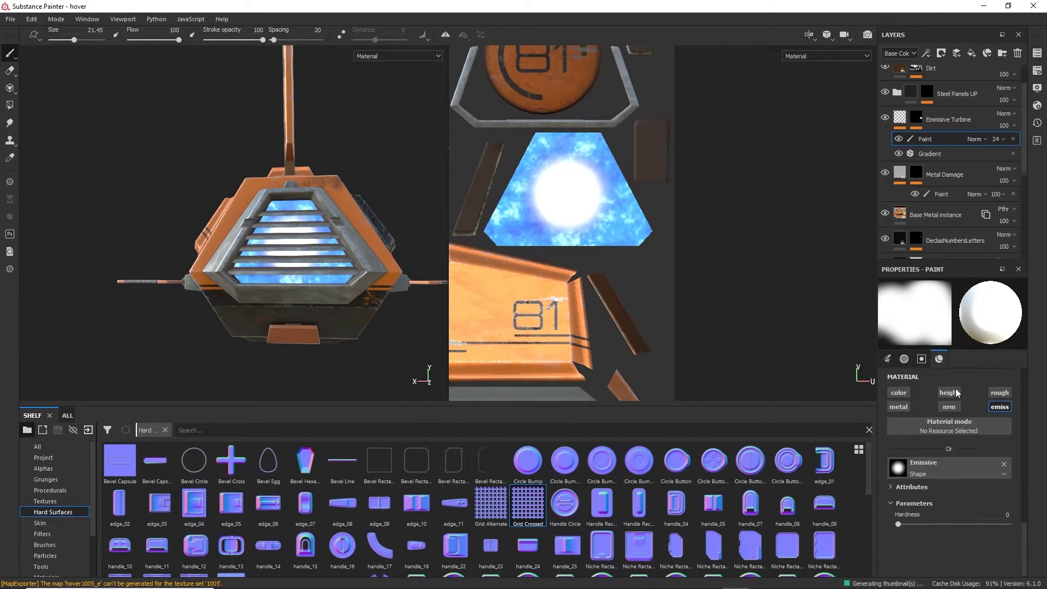
left_click(1004, 142)
left_click(994, 156)
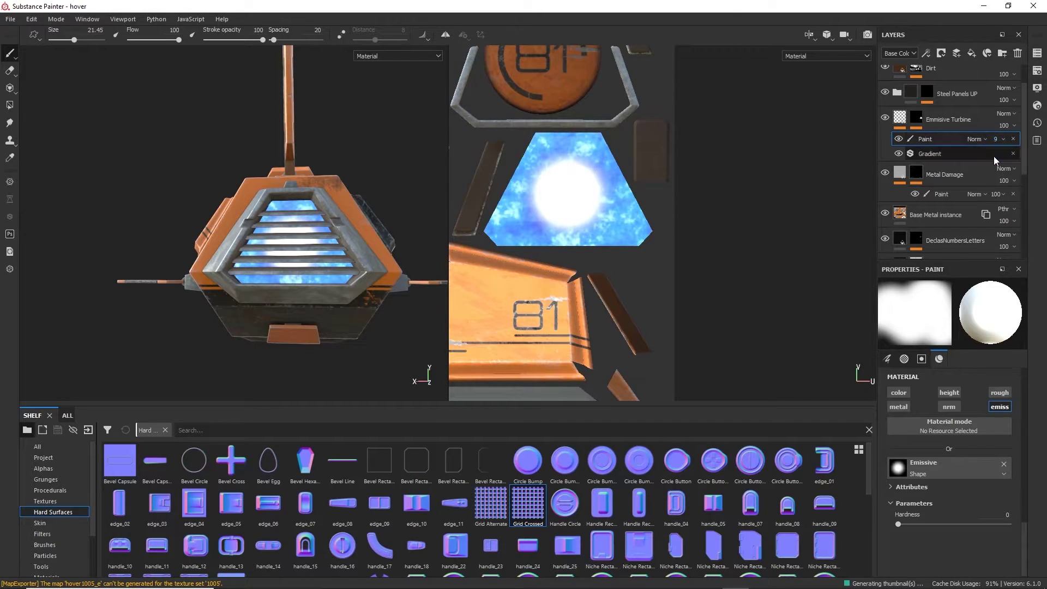
left_click(898, 139)
left_click(898, 139)
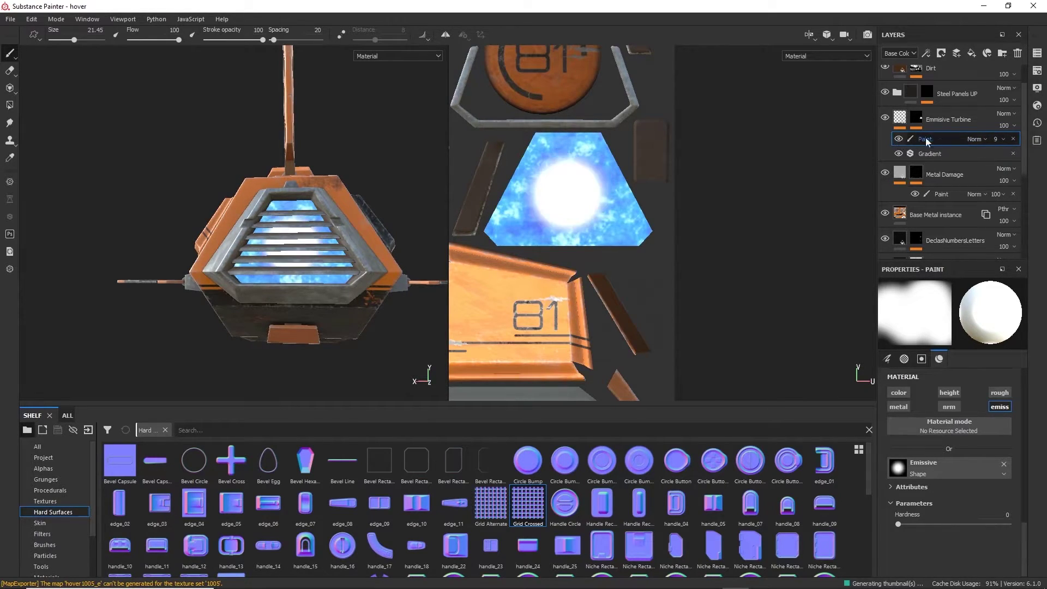
Try Difference blend on the highlight, revert to Normal, and hide the effect
left_click(981, 139)
left_click(966, 170)
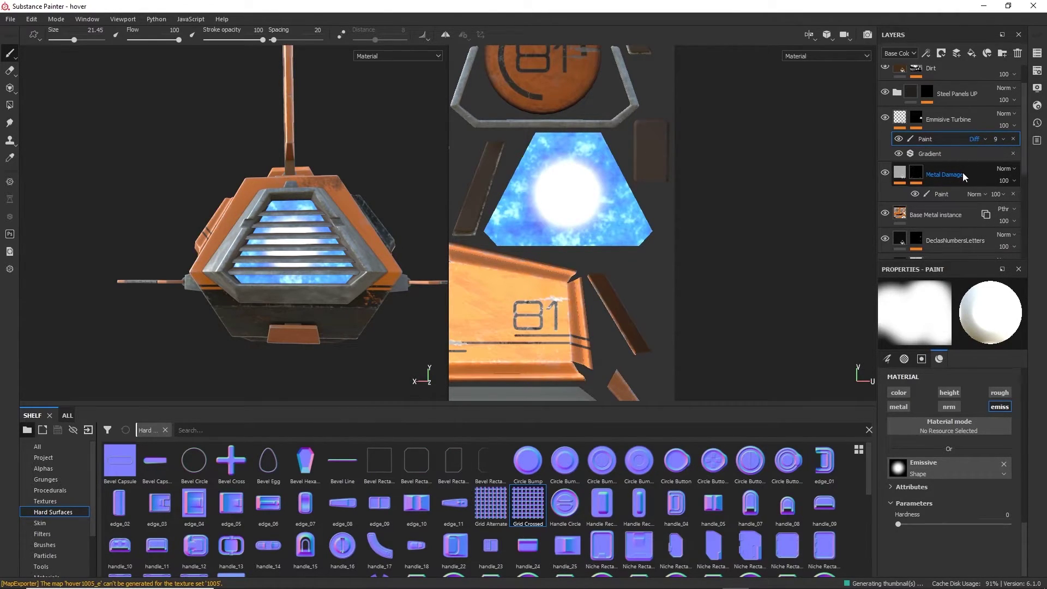
left_click(981, 140)
left_click(992, 152)
left_click(898, 139)
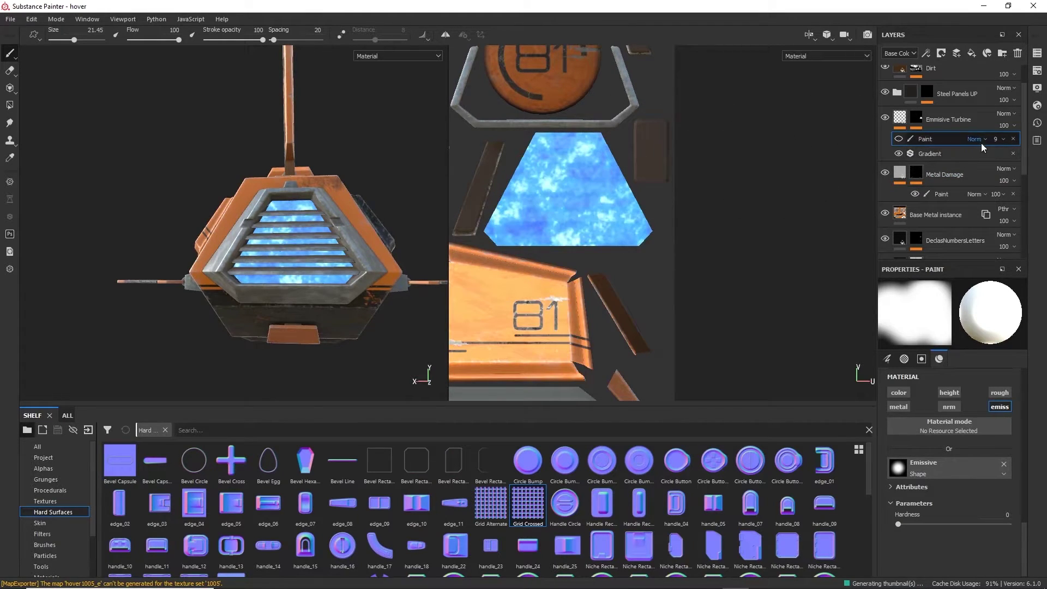
Delete the hidden Paint effect and add a new Paint effect to Emmisive Turbine
left_click(1013, 139)
right_click(910, 116)
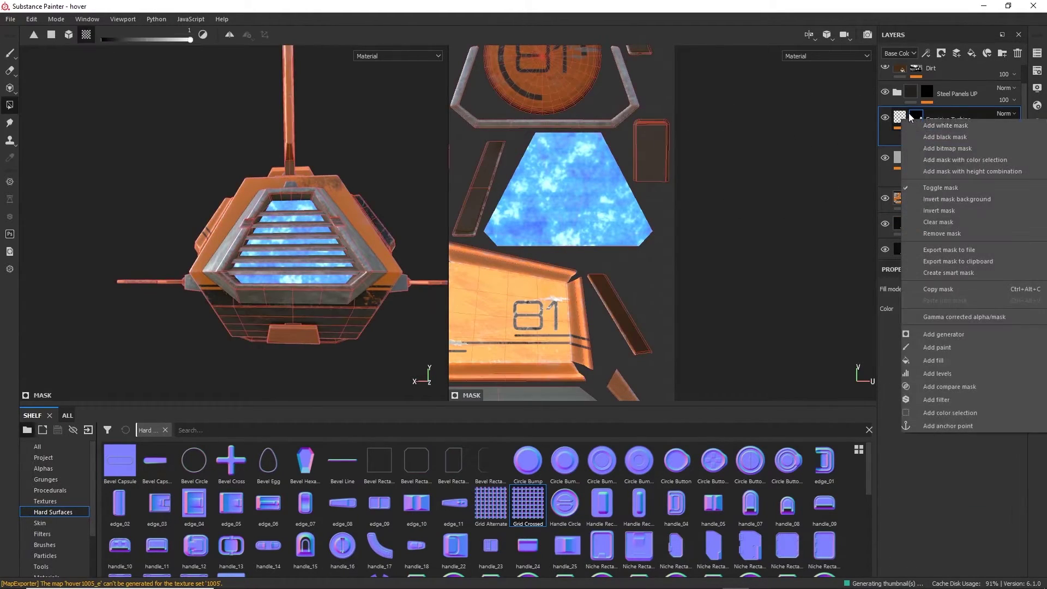
left_click(900, 118)
right_click(899, 118)
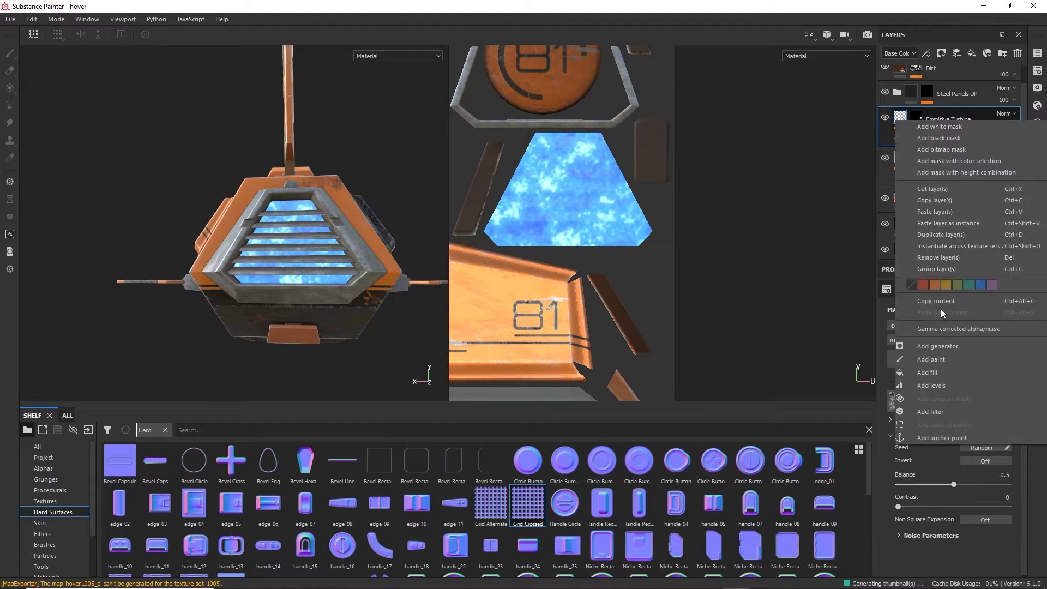
left_click(931, 360)
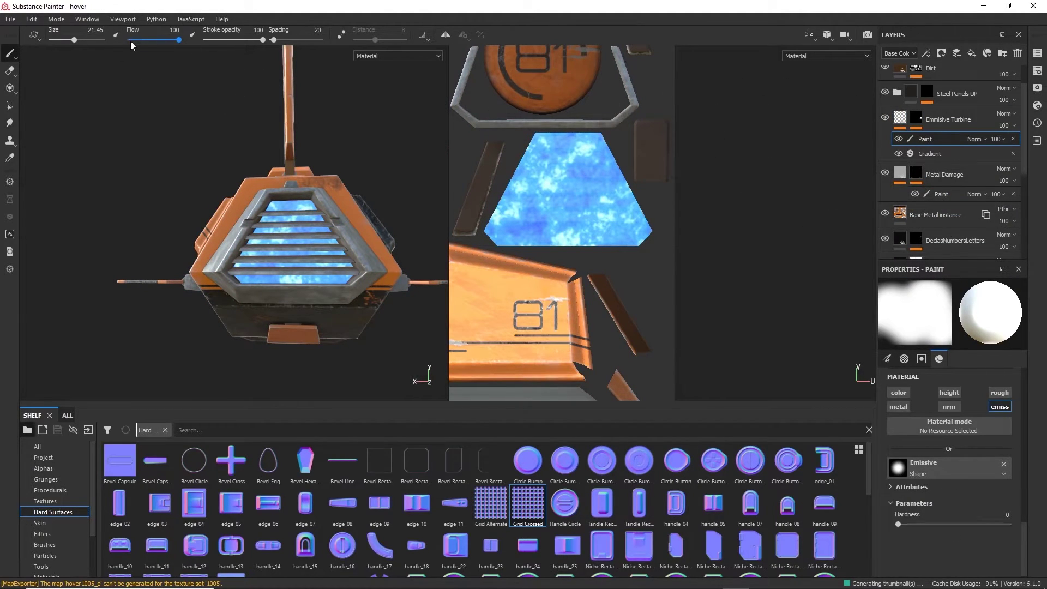
Adjust brush flow and enlarge the brush to about 28, testing then undoing a white dab
left_click_drag(131, 41, 134, 41)
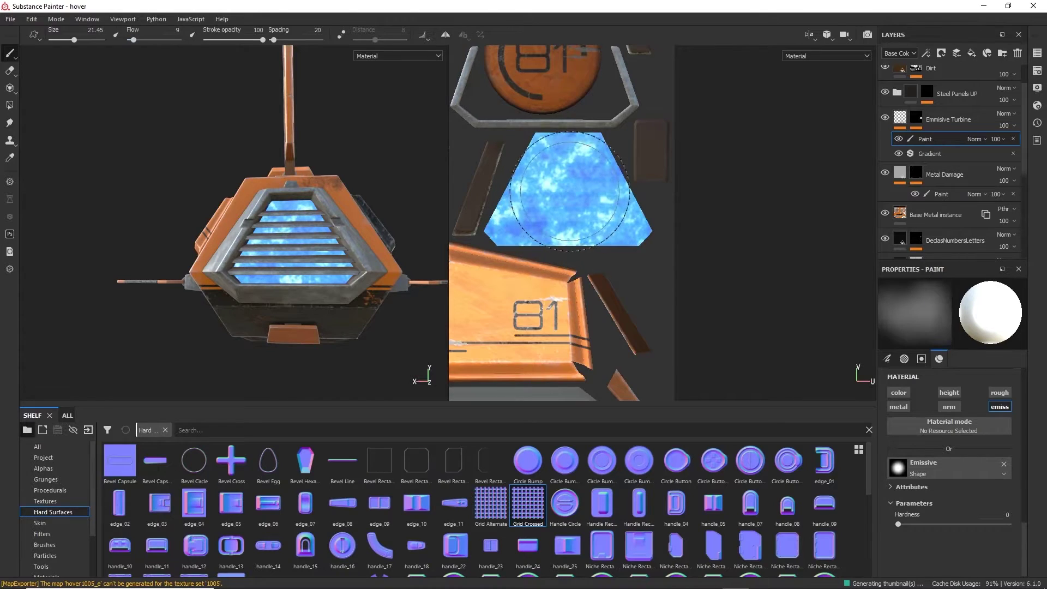
left_click(140, 42)
left_click(568, 194)
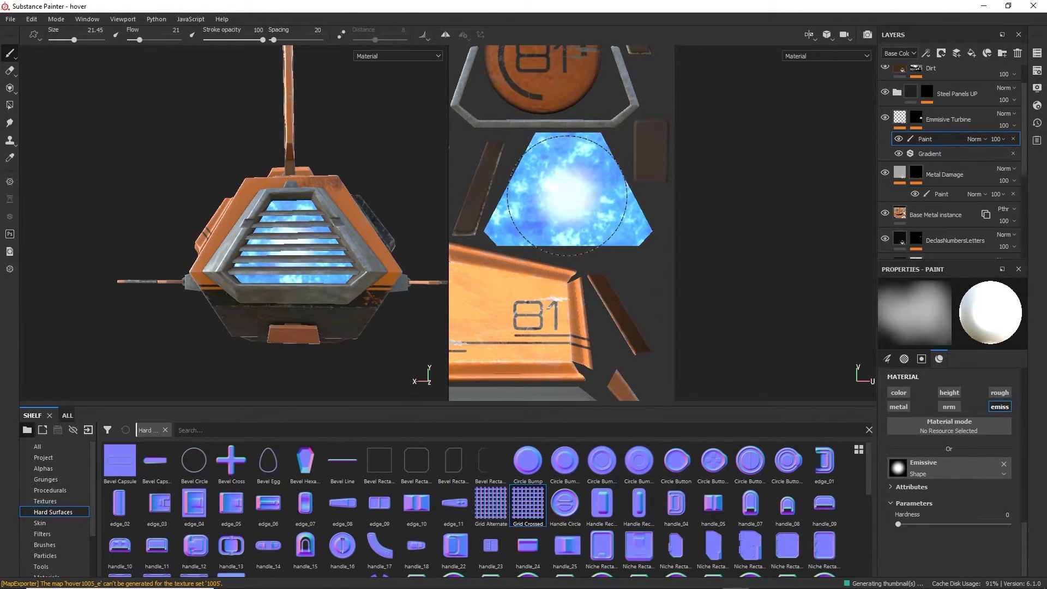
right_click_drag(567, 195, 586, 196, "ctrl")
key("ctrl+z")
key("ctrl+y")
key("ctrl+z")
Paint a soft white glow at the trapezoid centre with brush flow 11
left_click_drag(140, 41, 131, 41)
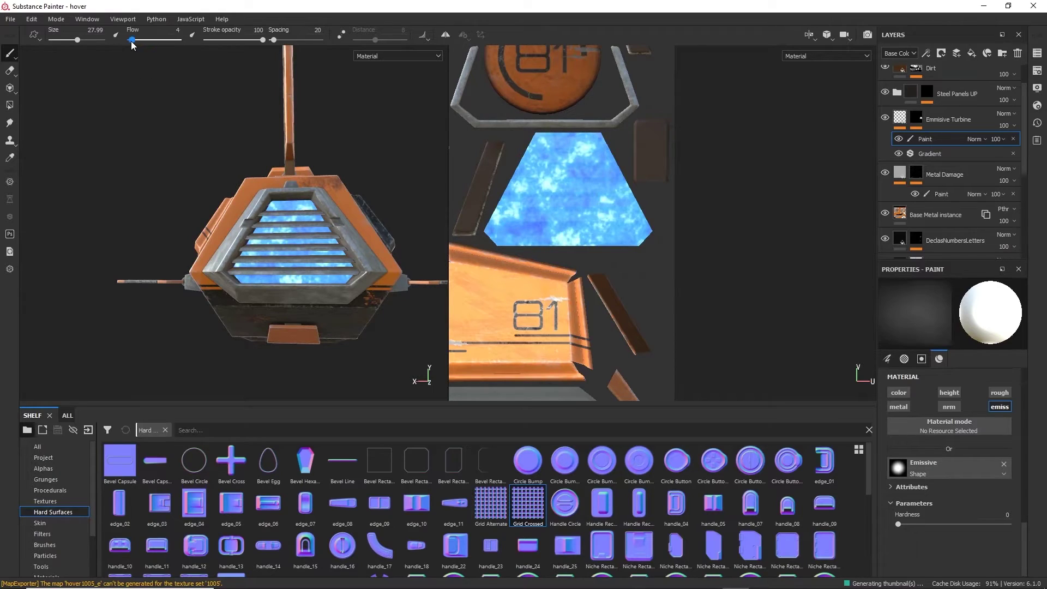
left_click(135, 45)
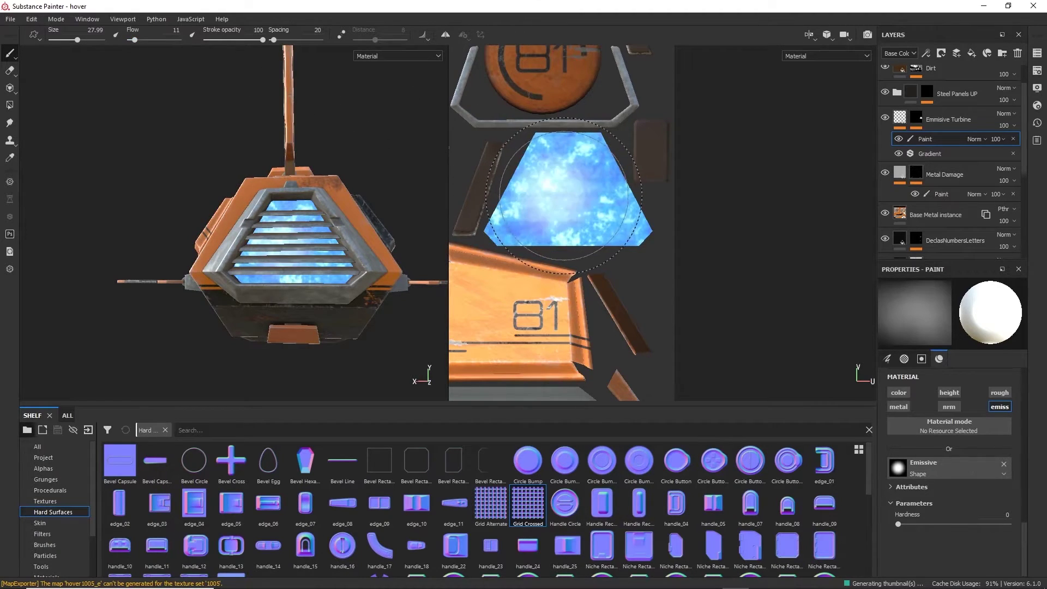
left_click(568, 195)
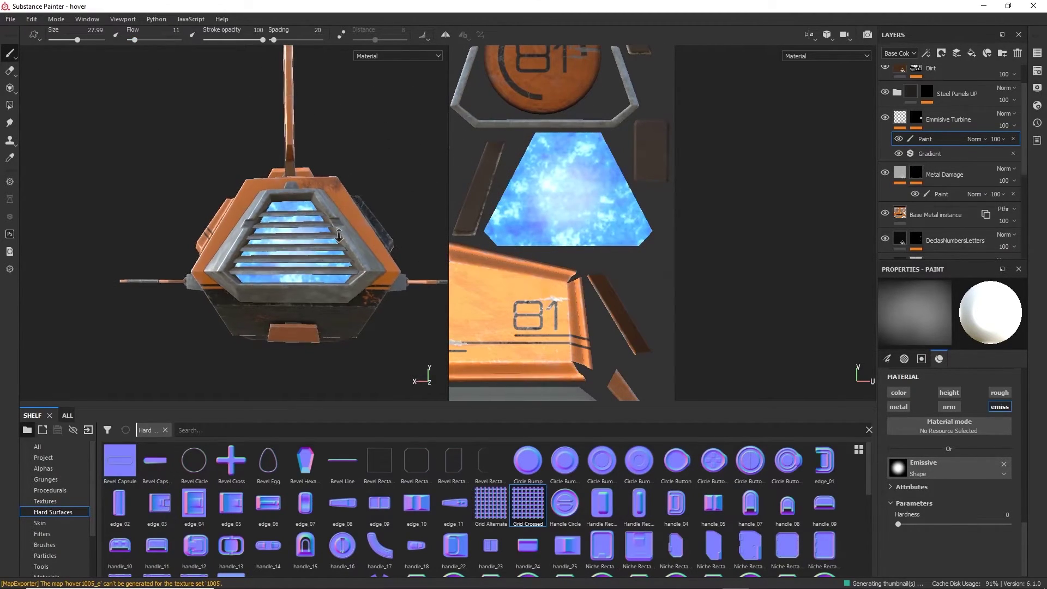
left_click_drag(339, 234, 393, 237, "alt")
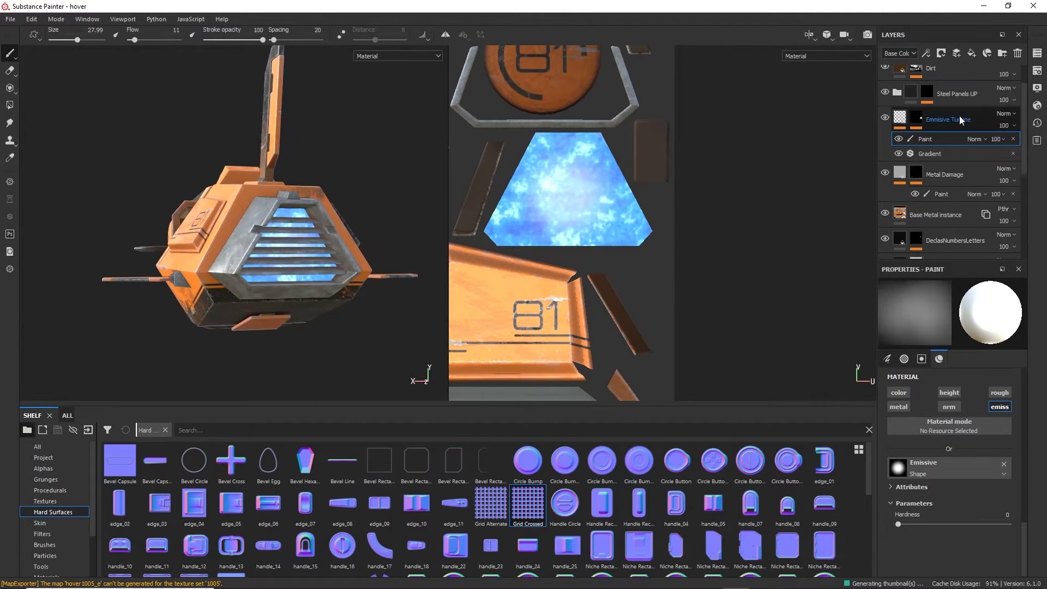
Raise the shader's Emissive Intensity to 14.61 in Shader Settings
left_click(1038, 72)
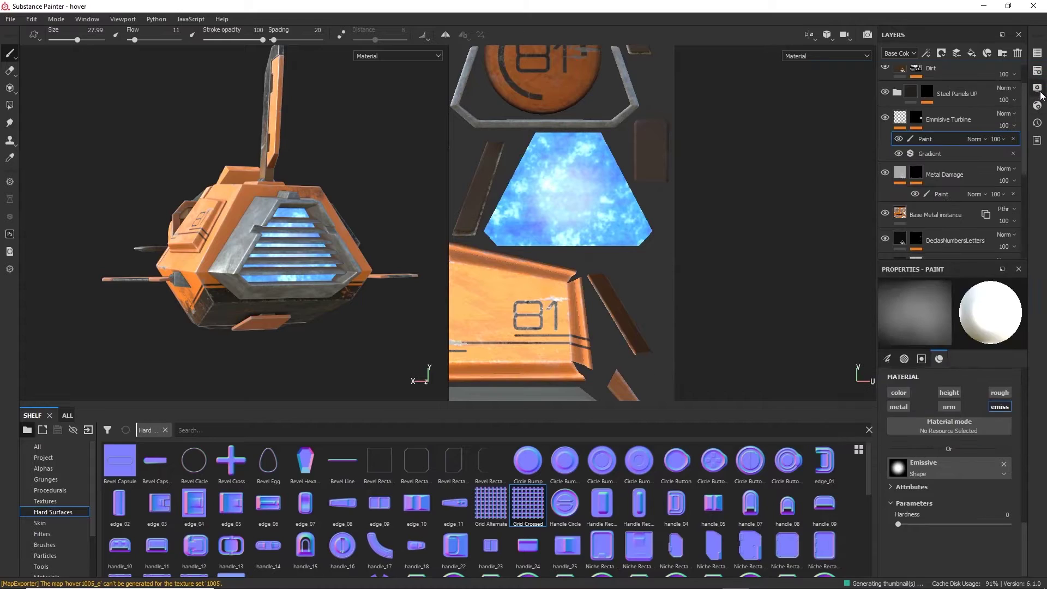
left_click(1038, 91)
left_click(1017, 89)
left_click(1036, 72)
left_click(1038, 107)
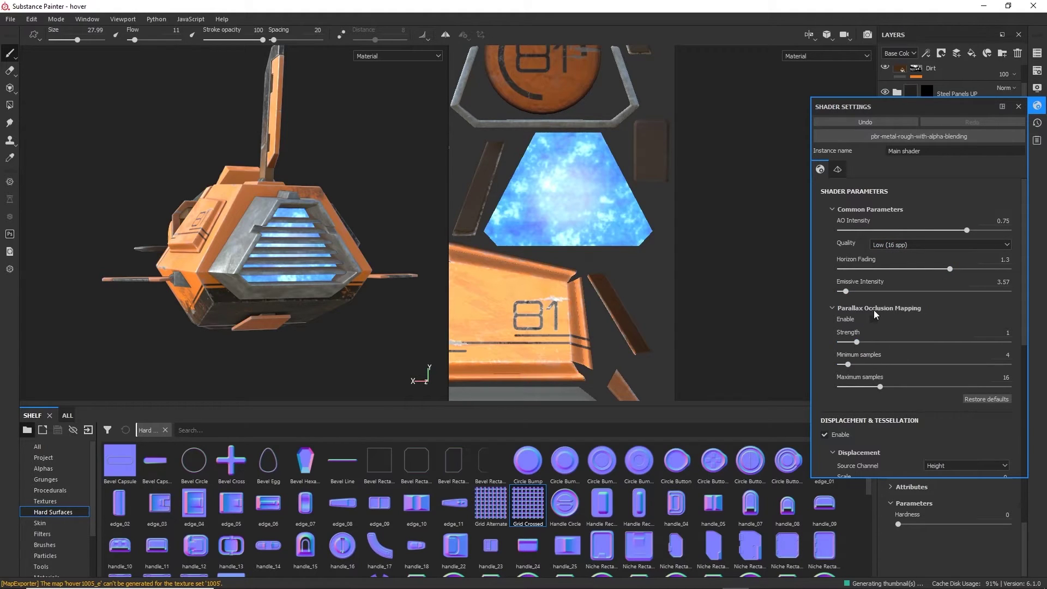
left_click_drag(846, 292, 865, 293)
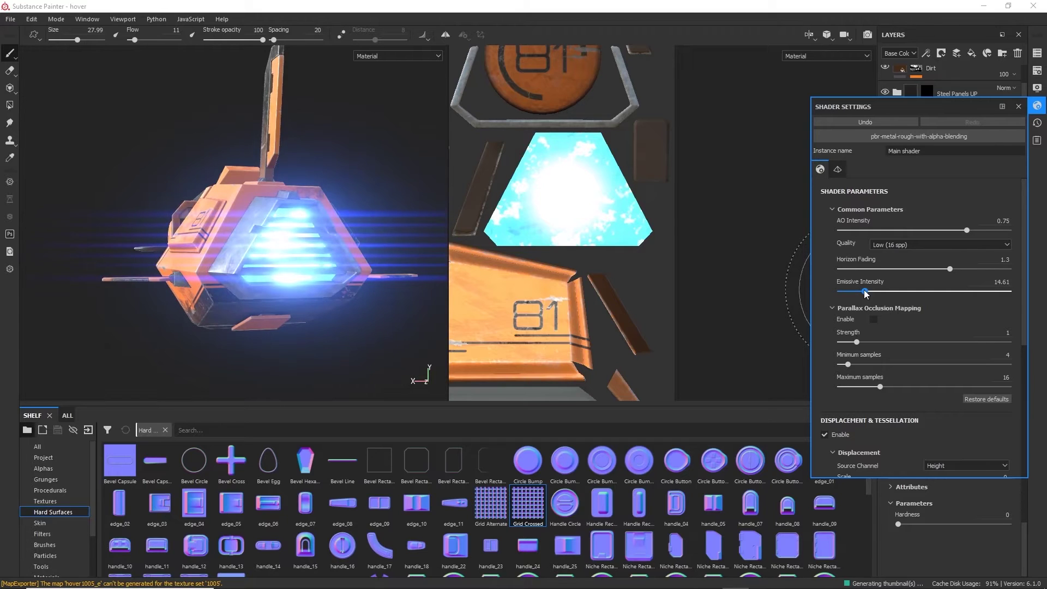
Orbit the model and rotate the environment lighting to check the brighter glow
mouse_move(273, 256)
left_mouse_down("alt")
mouse_move(349, 251)
mouse_move(284, 258)
mouse_move(273, 240)
mouse_move(322, 244)
left_mouse_up("alt")
mouse_move(322, 244)
right_mouse_down("shift")
mouse_move(285, 234)
mouse_move(294, 236)
right_mouse_up("shift")
left_click_drag(295, 236, 414, 226, "alt")
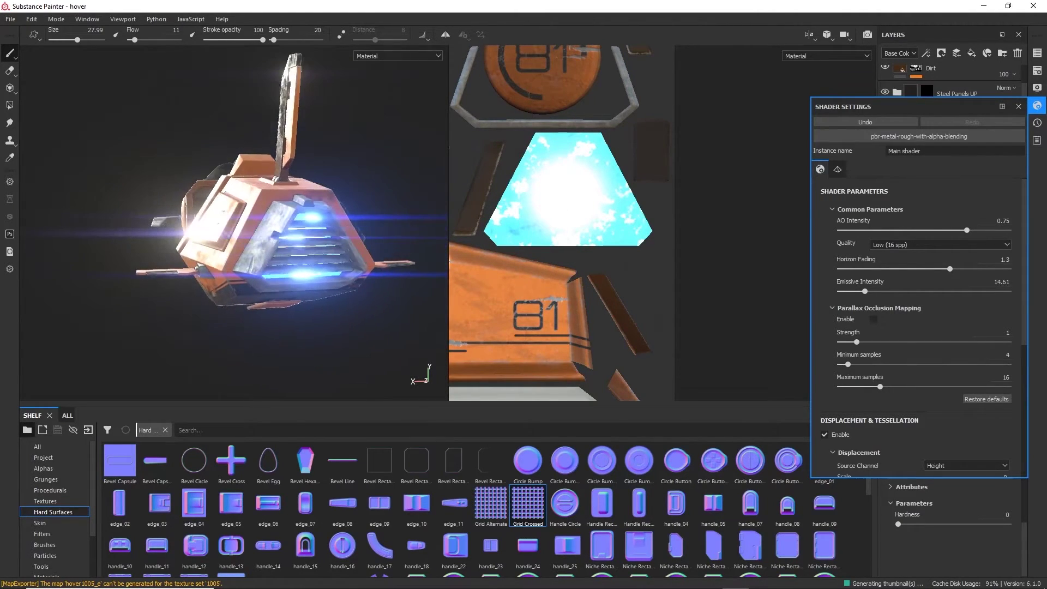
left_click(1018, 107)
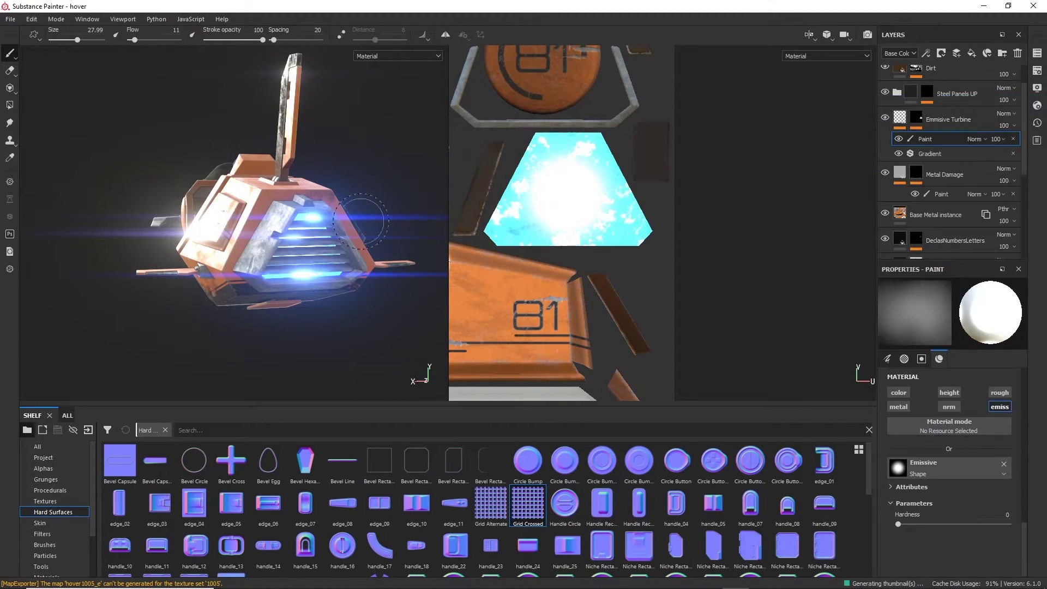
left_click_drag(305, 240, 262, 240, "alt")
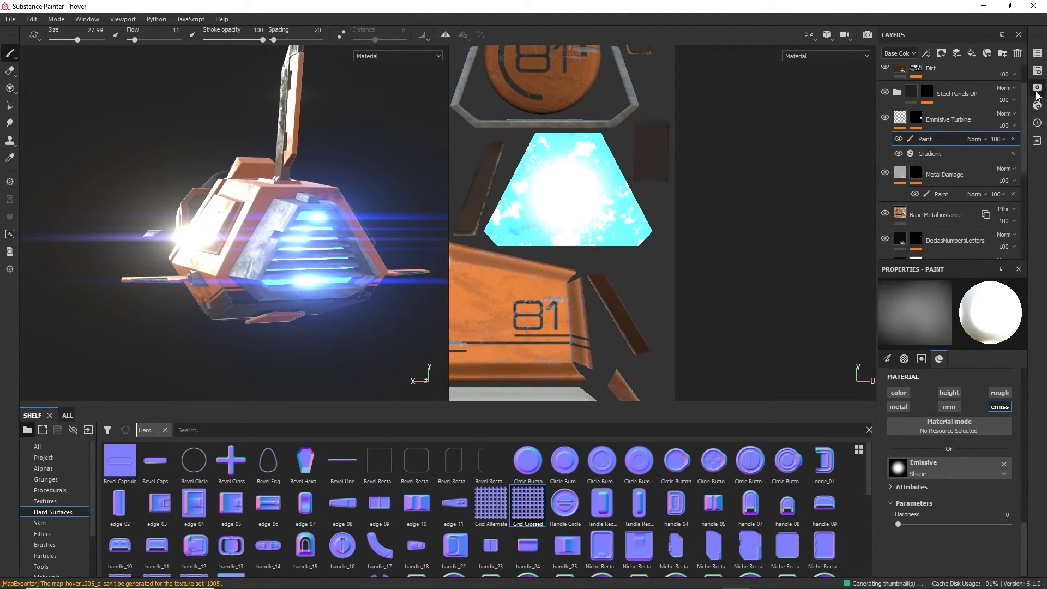
Tone down Glare to Luminance 0.65, Remap Factor 4.56 and Threshold 5.51
left_click(1036, 89)
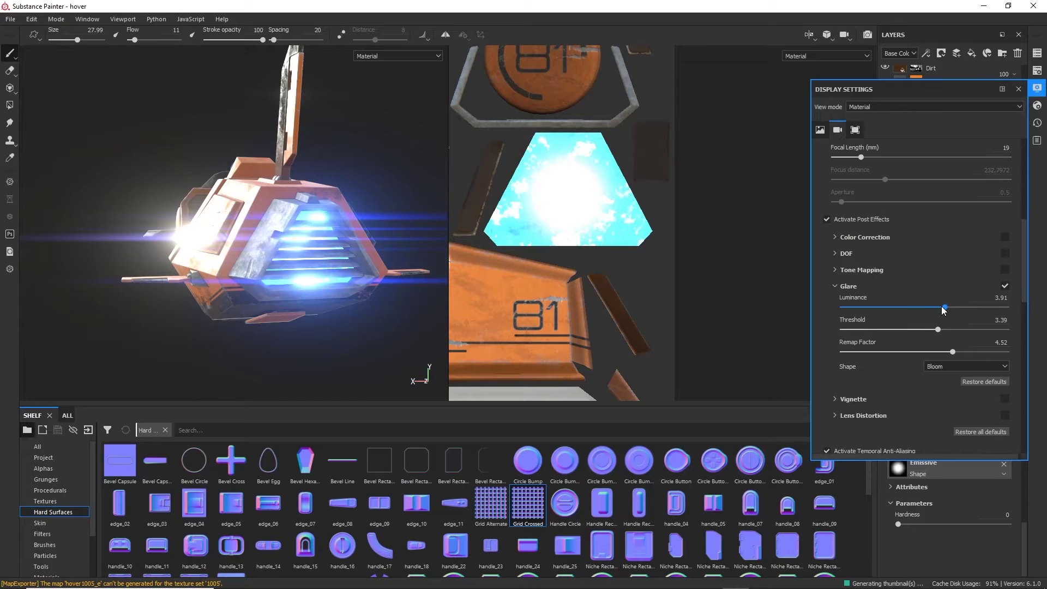
left_click_drag(928, 308, 884, 312)
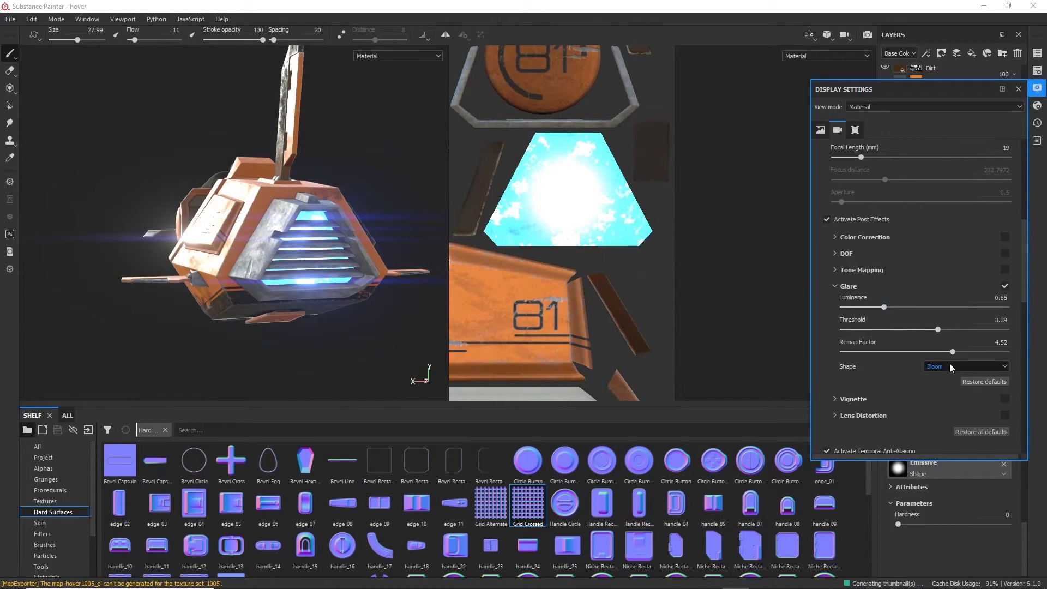
left_click_drag(953, 351, 963, 330)
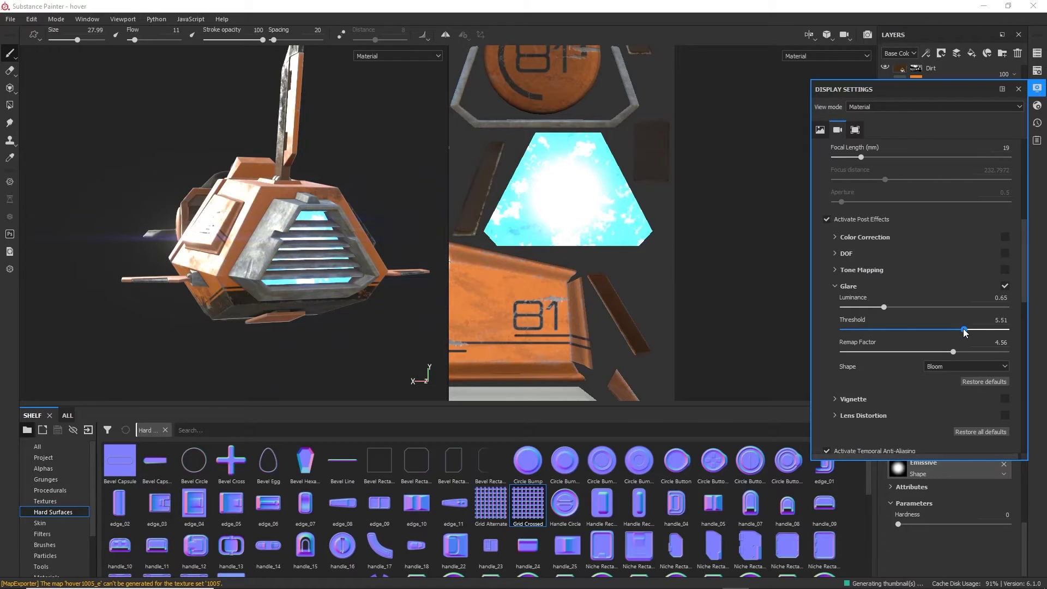
left_click_drag(256, 273, 175, 193, "alt")
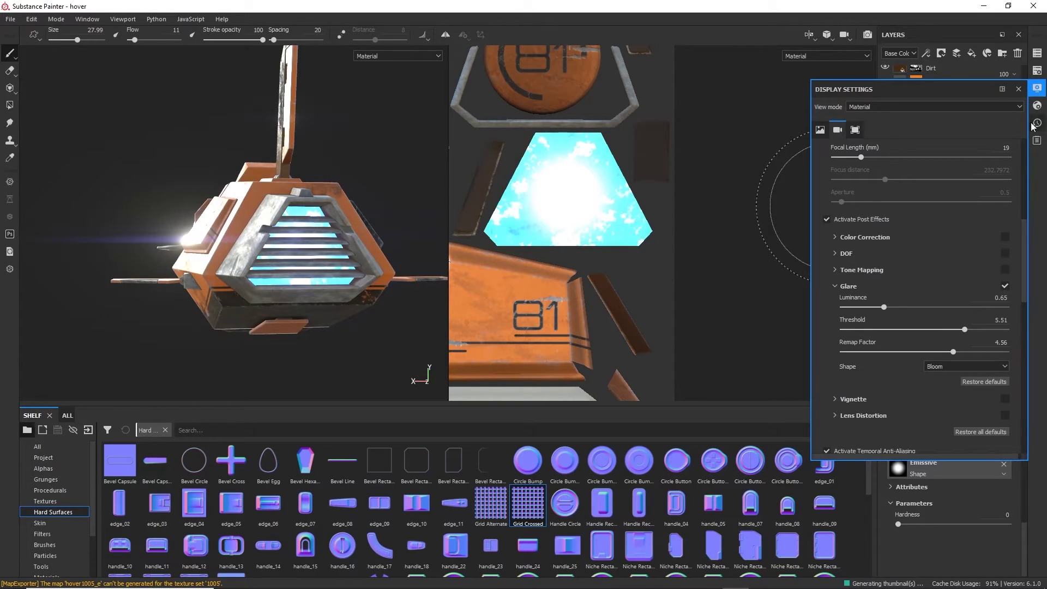
Push the shader's Emissive Intensity up to about 40.26, checking the glow from several angles
left_click(1037, 72)
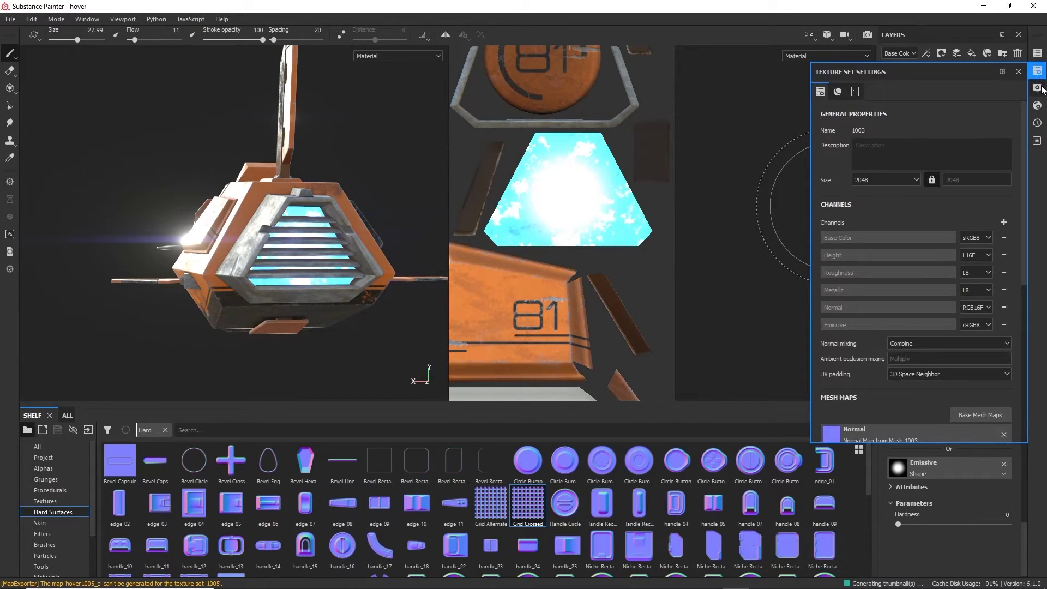
left_click(1039, 88)
left_click(1038, 106)
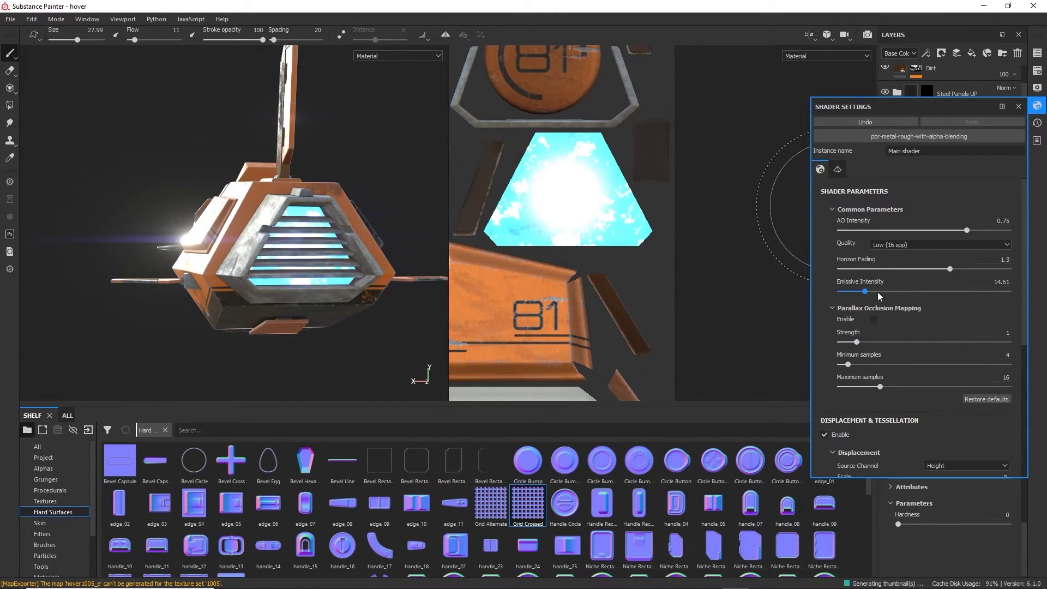
left_click_drag(878, 292, 916, 293)
left_click_drag(275, 231, 292, 247, "alt")
left_click(902, 293)
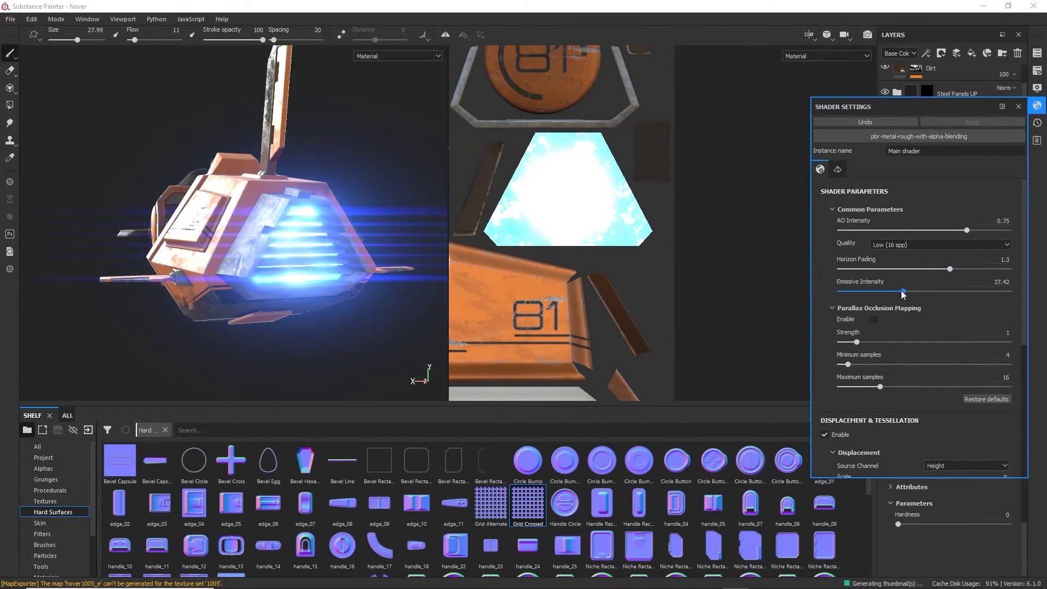
left_click_drag(382, 262, 139, 246, "alt")
left_click_drag(909, 291, 910, 294)
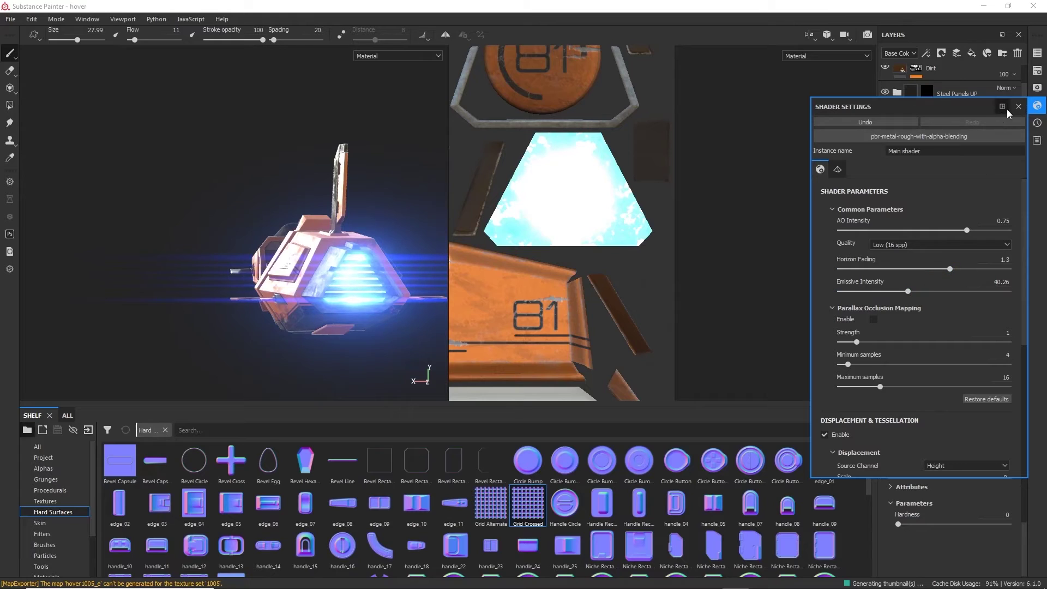
left_click(1018, 106)
left_click(1037, 89)
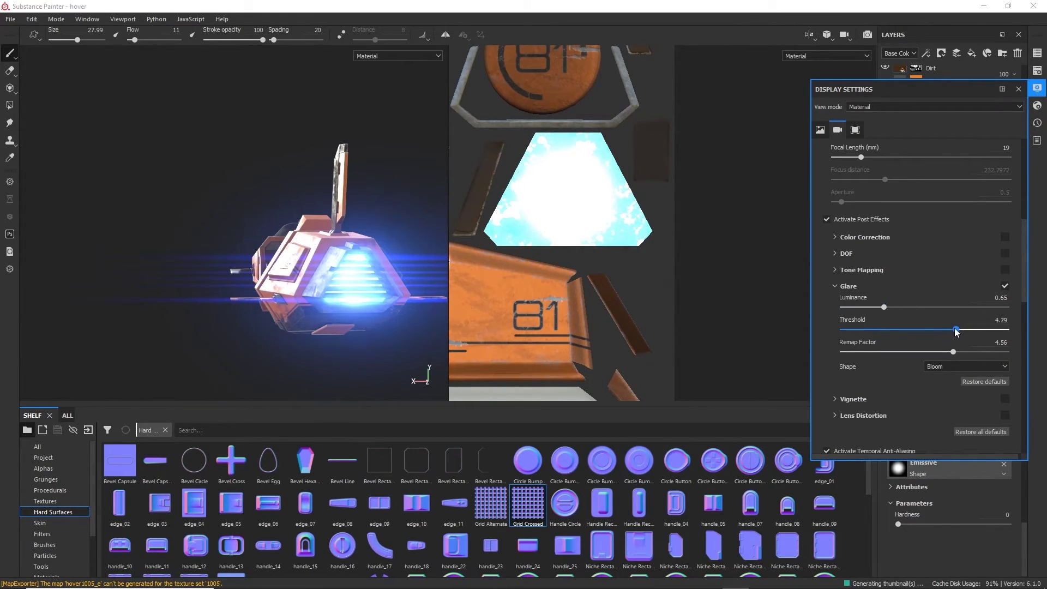
Set the glare threshold to 6.77, trying Lens Flare and other glare shapes before returning to Bloom
left_click_drag(963, 329, 960, 330)
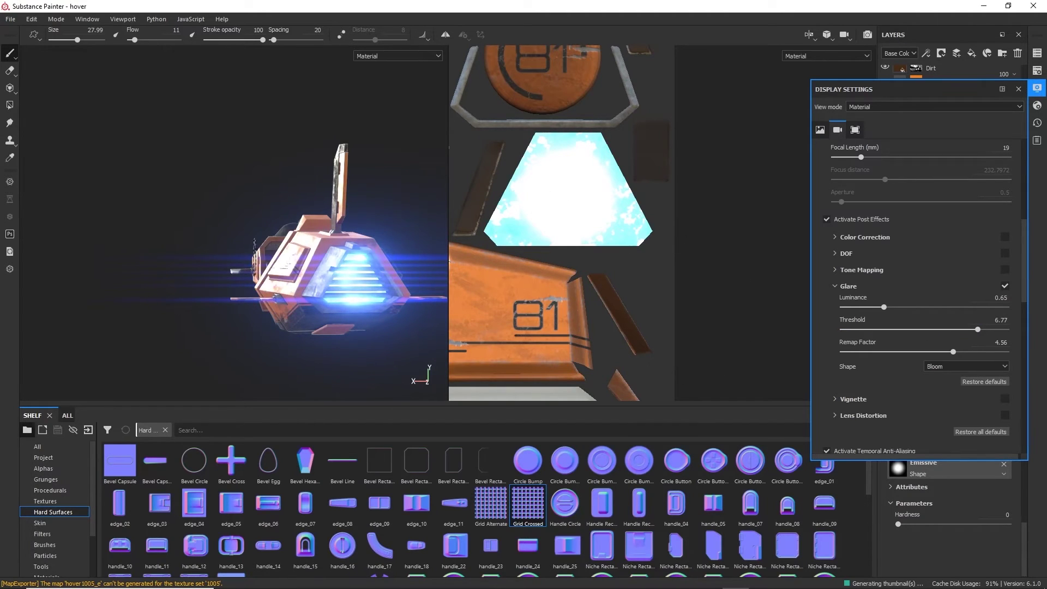
mouse_move(327, 207)
left_mouse_down("alt")
mouse_move(270, 205)
mouse_move(401, 200)
left_mouse_up("alt")
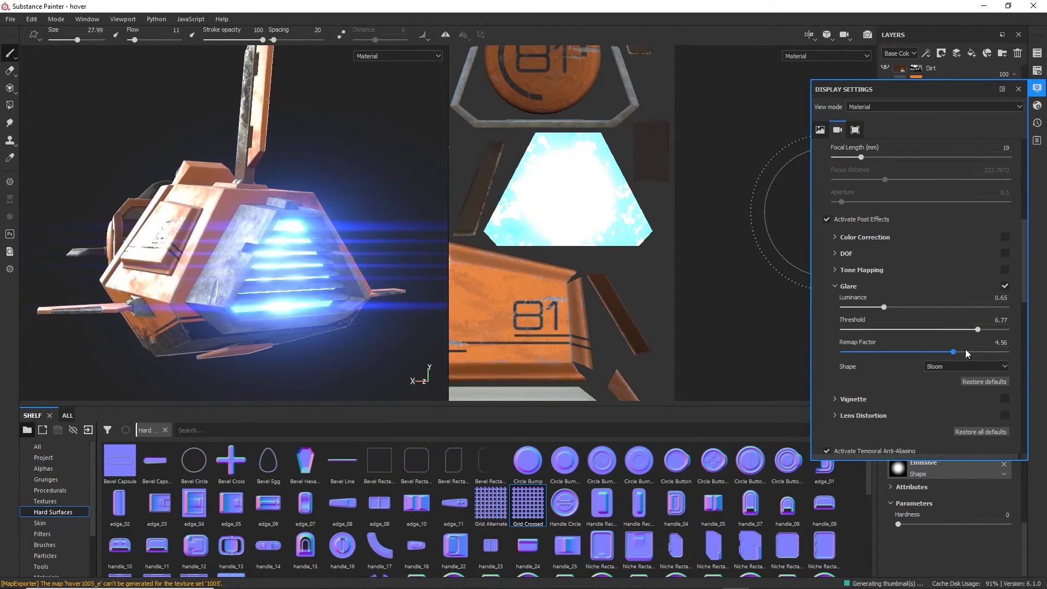
left_click(946, 367)
left_click(937, 382)
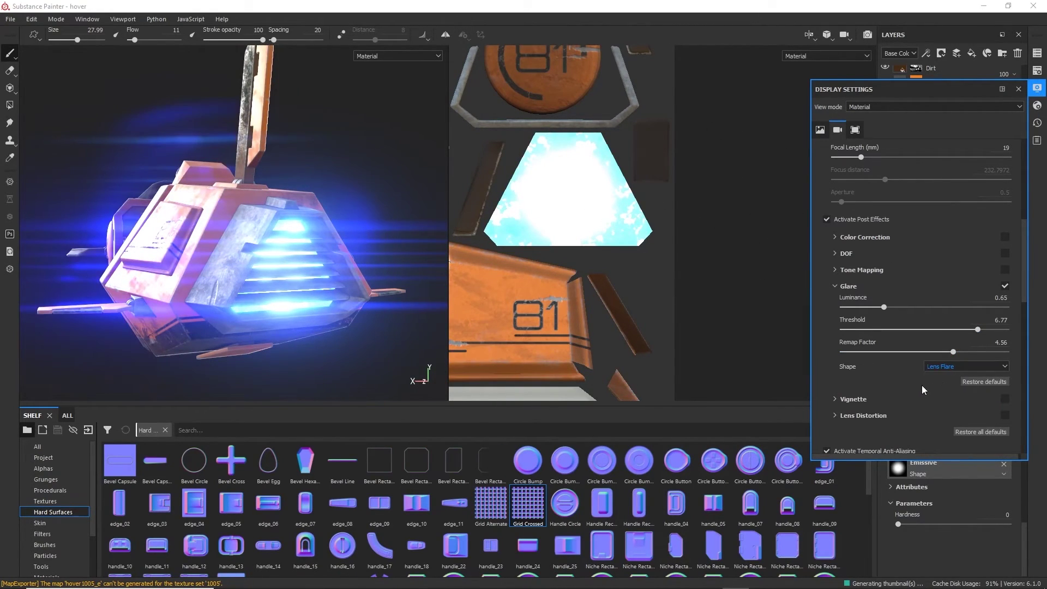
scroll(936, 369, "down", 2)
scroll(939, 369, "down", 2)
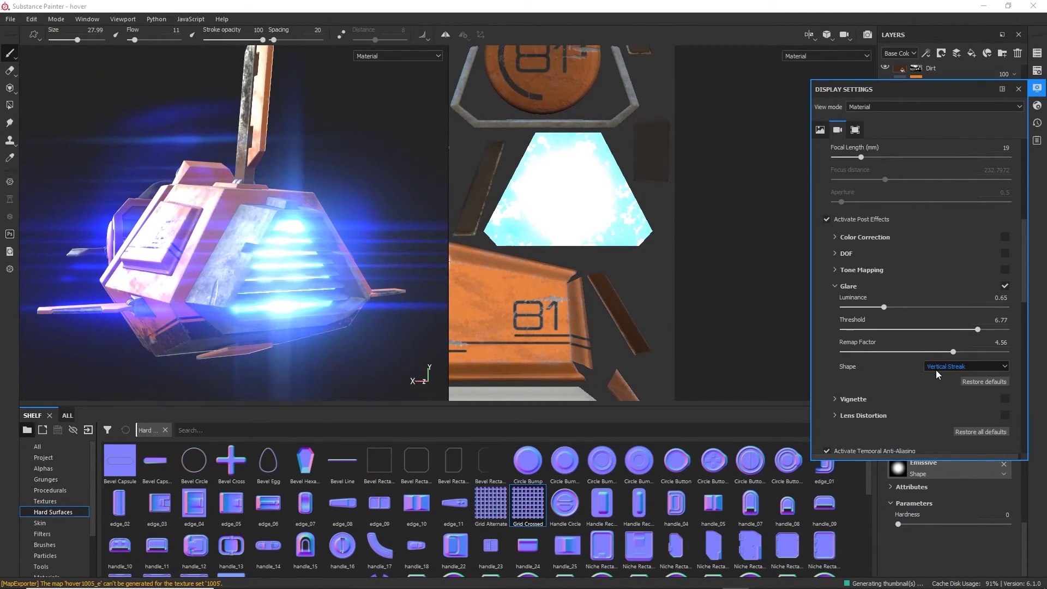
scroll(936, 369, "down", 1)
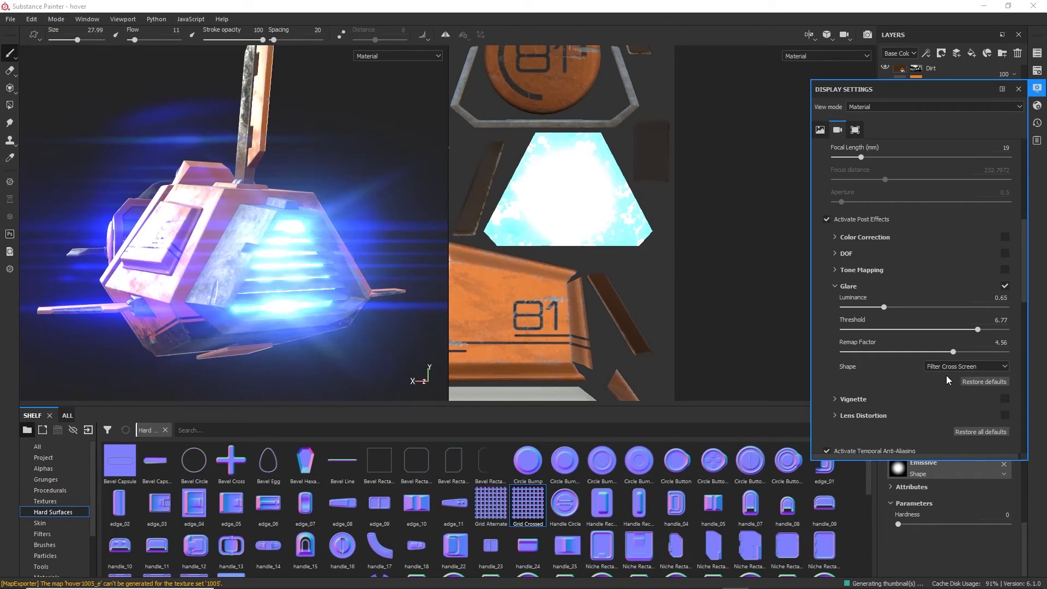
scroll(945, 375, "up", 4)
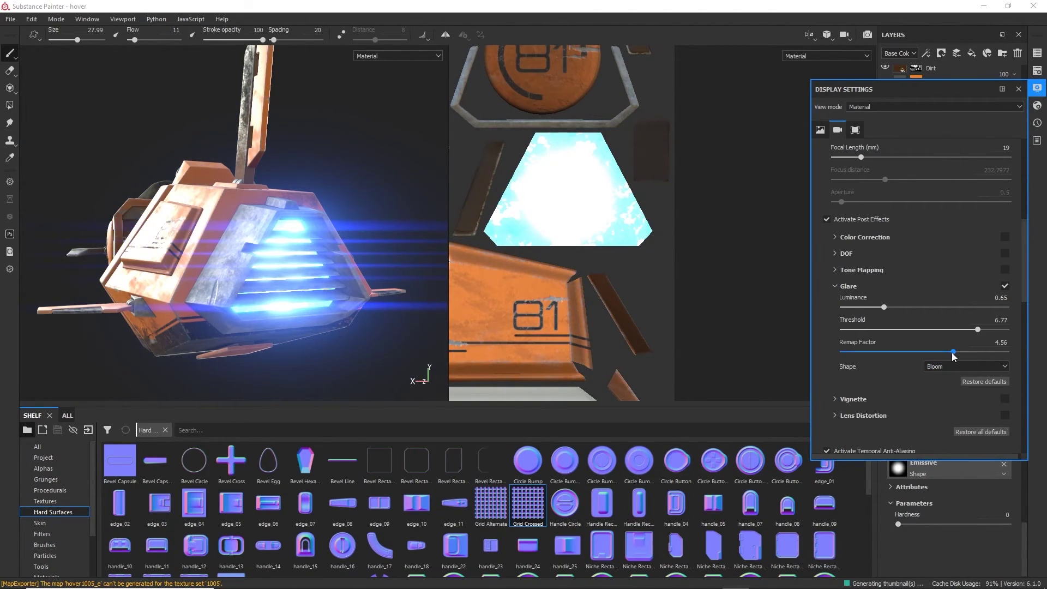
Set the glare Remap Factor to 5.71 and Threshold to 7.22, then review the grill's bloom
left_click_drag(952, 354, 916, 336)
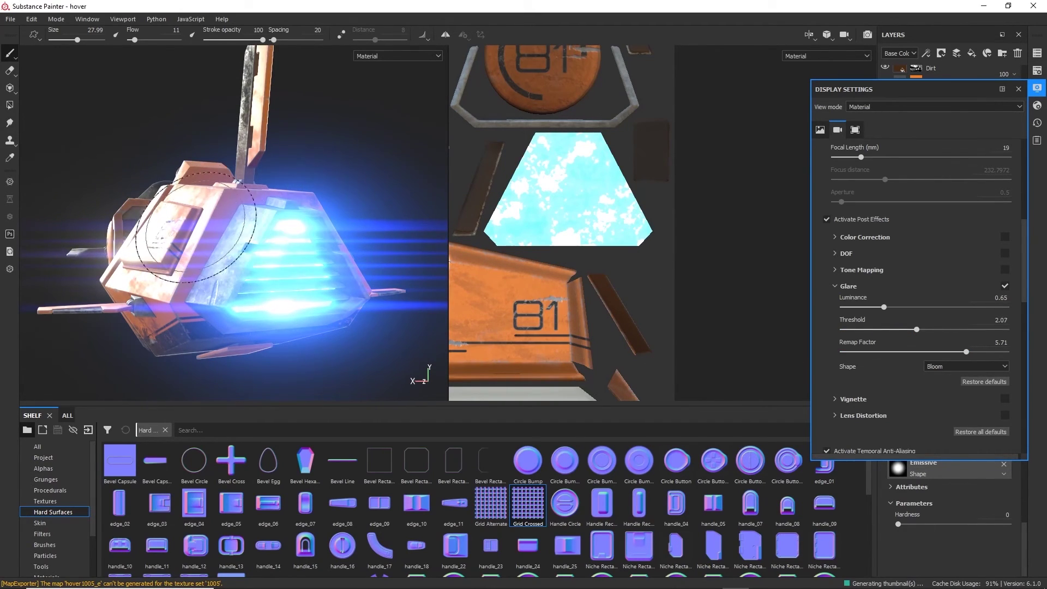
left_click(980, 329)
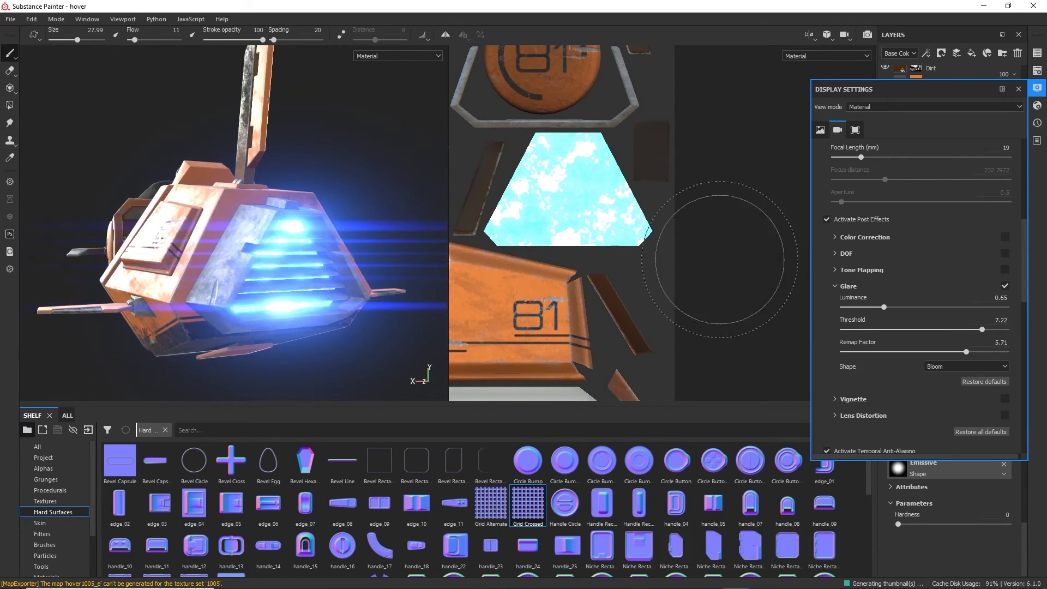
left_click_drag(317, 251, 108, 268, "alt")
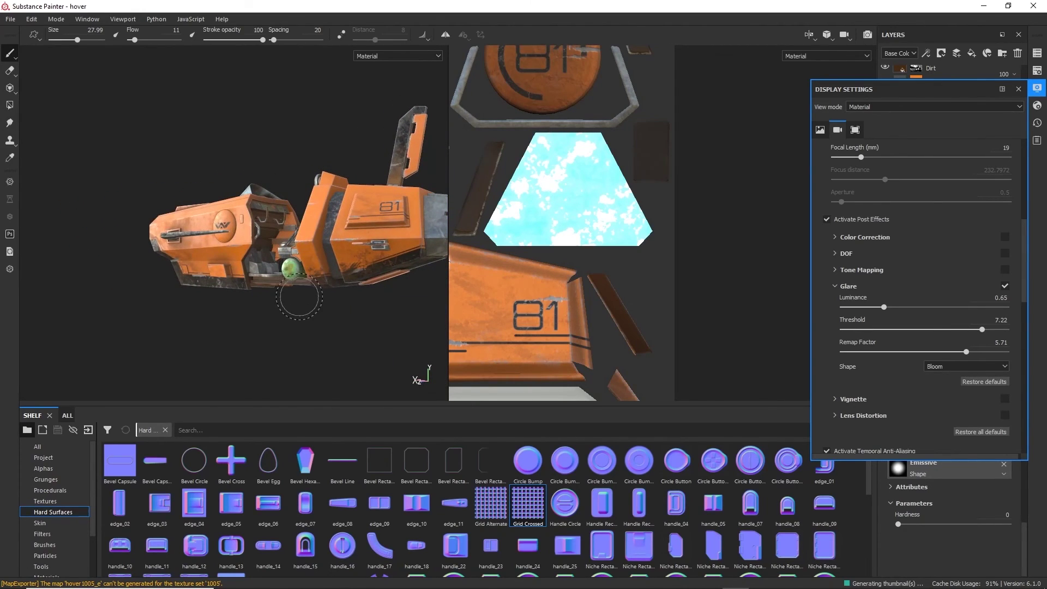